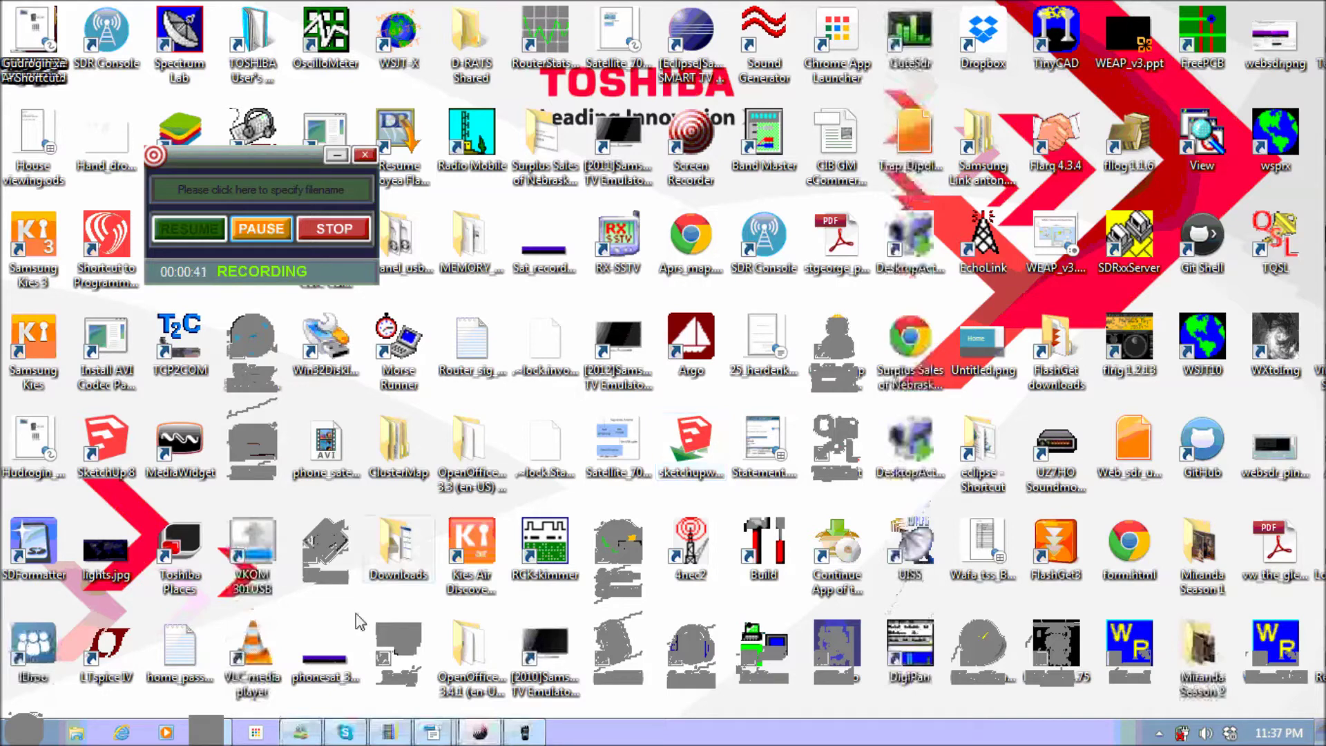
Step: Open the Windows Start menu to reach the DMR_V3.2(E-IAP) program
click(23, 730)
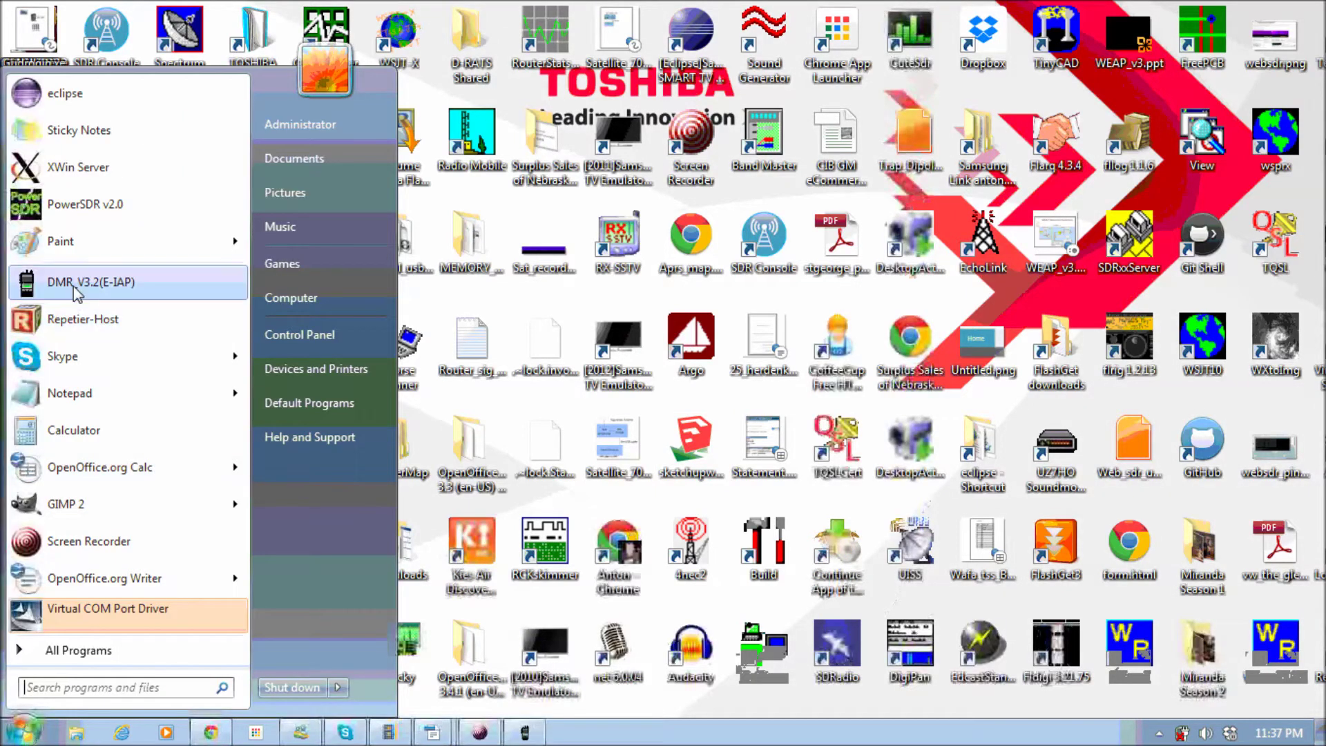
Step: Launch DMR_V3.2(E-IAP), view the default Equipment Information, then return to the COM port page
click(526, 733)
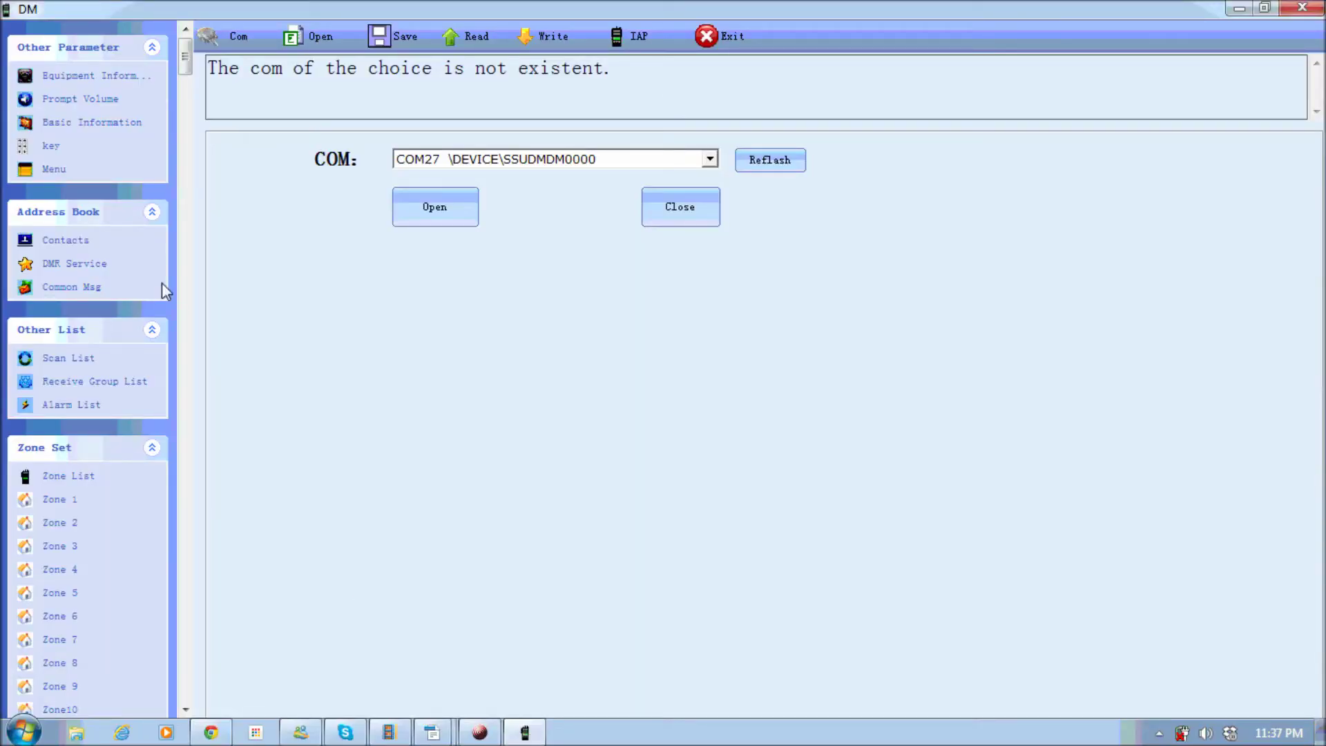
click(93, 76)
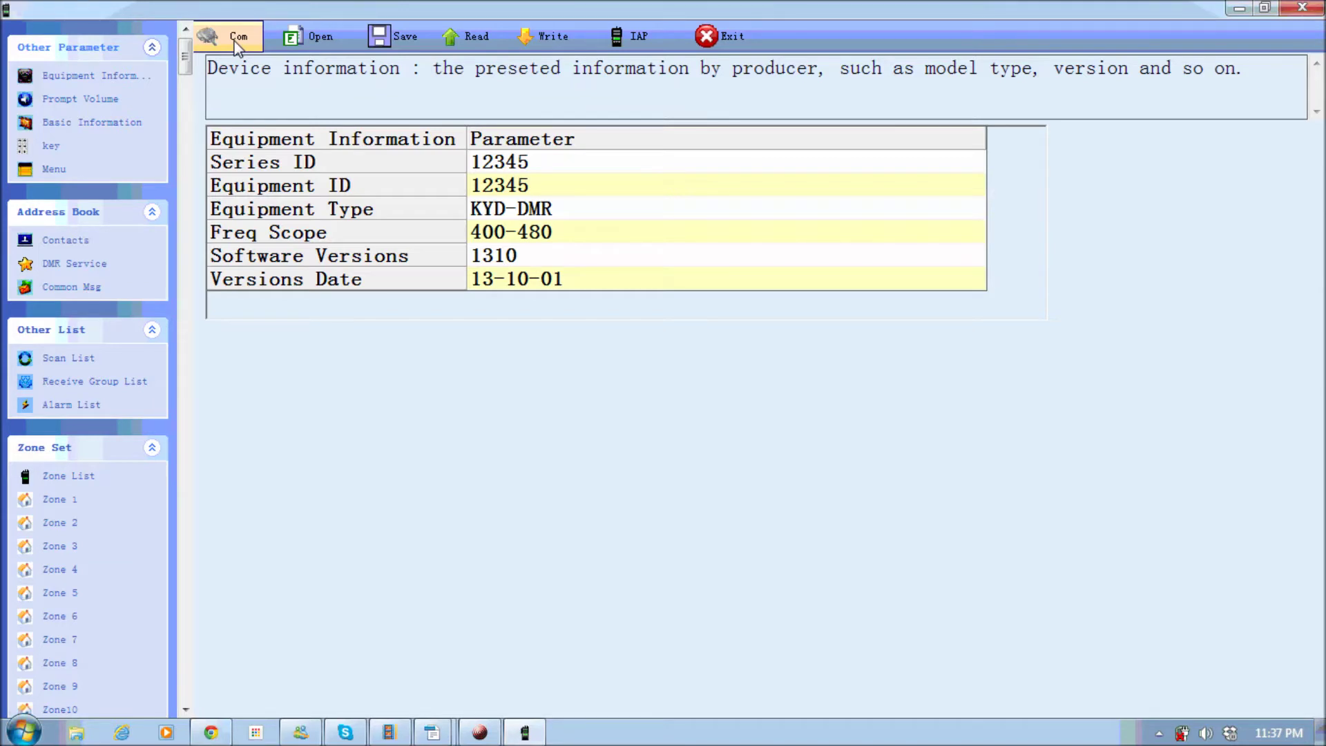
click(234, 40)
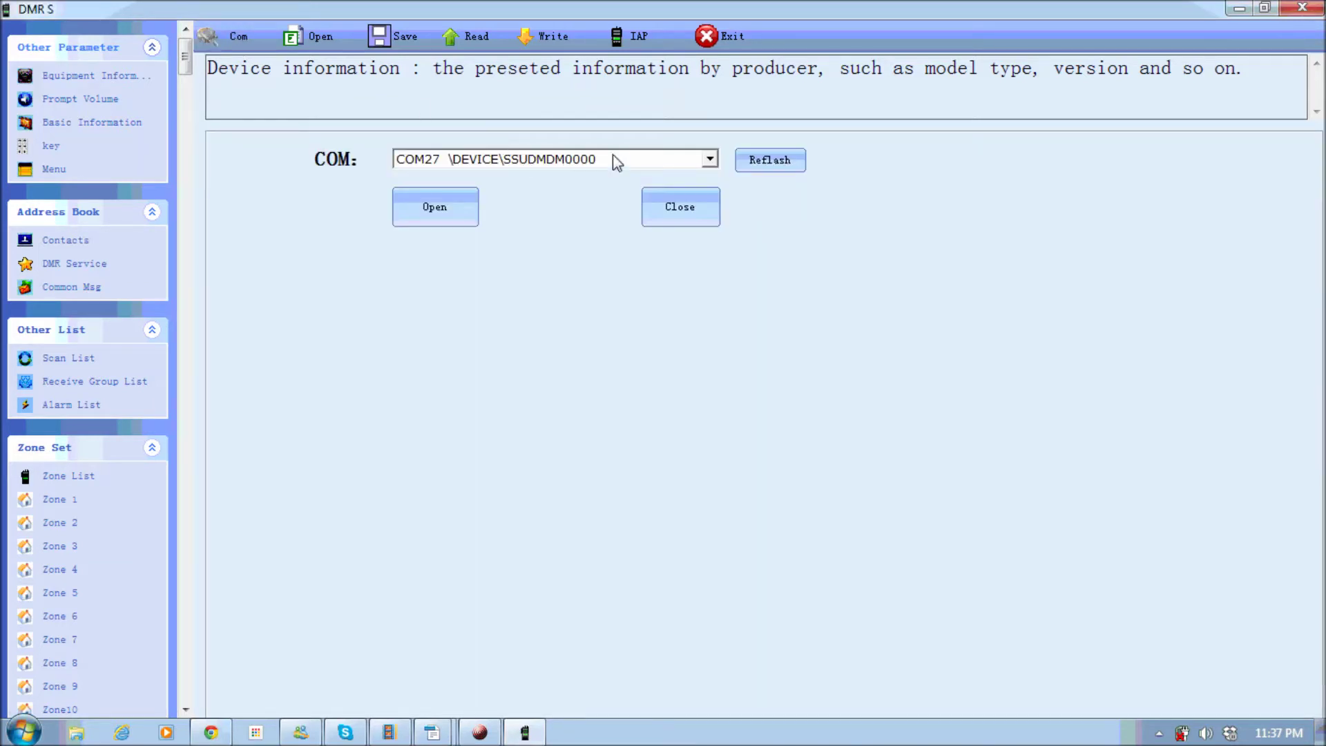
Step: Select COM27, refresh to detect COM9 \DEVICE\USBSER000, and read the radio's configuration
click(709, 158)
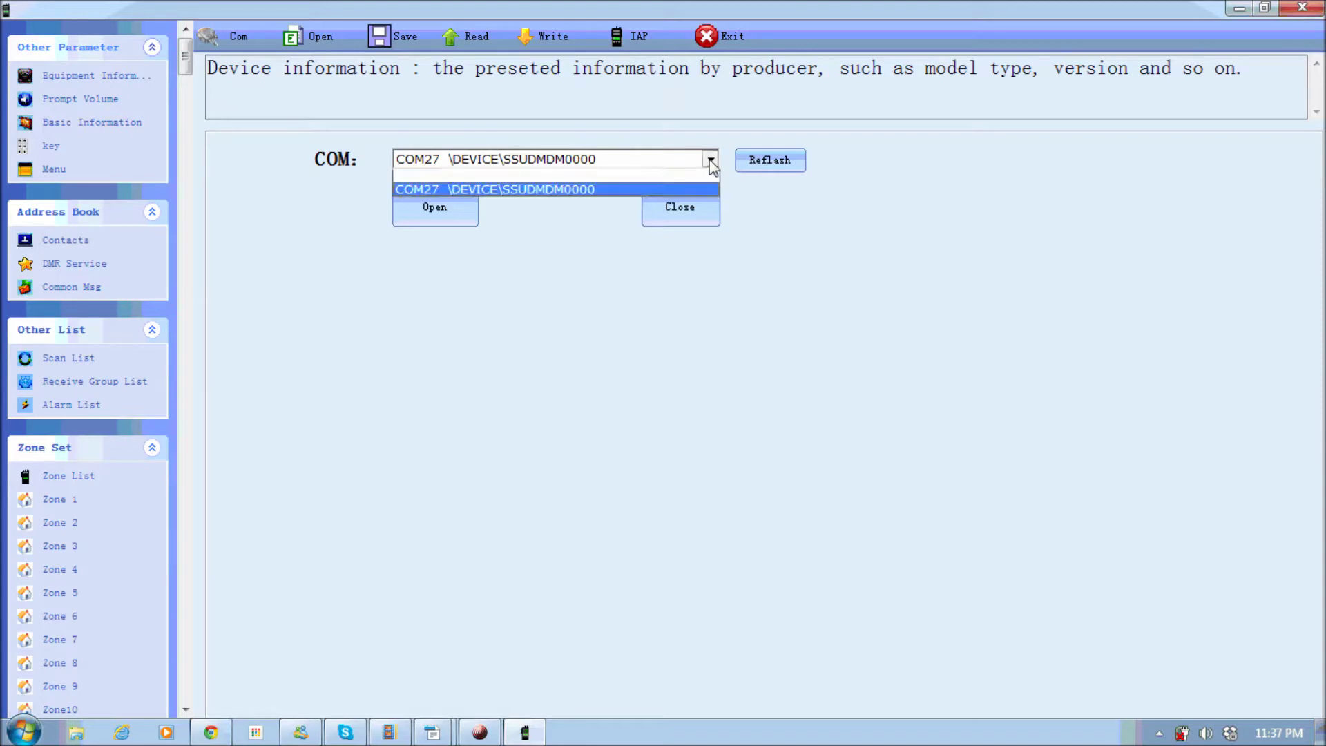
click(676, 191)
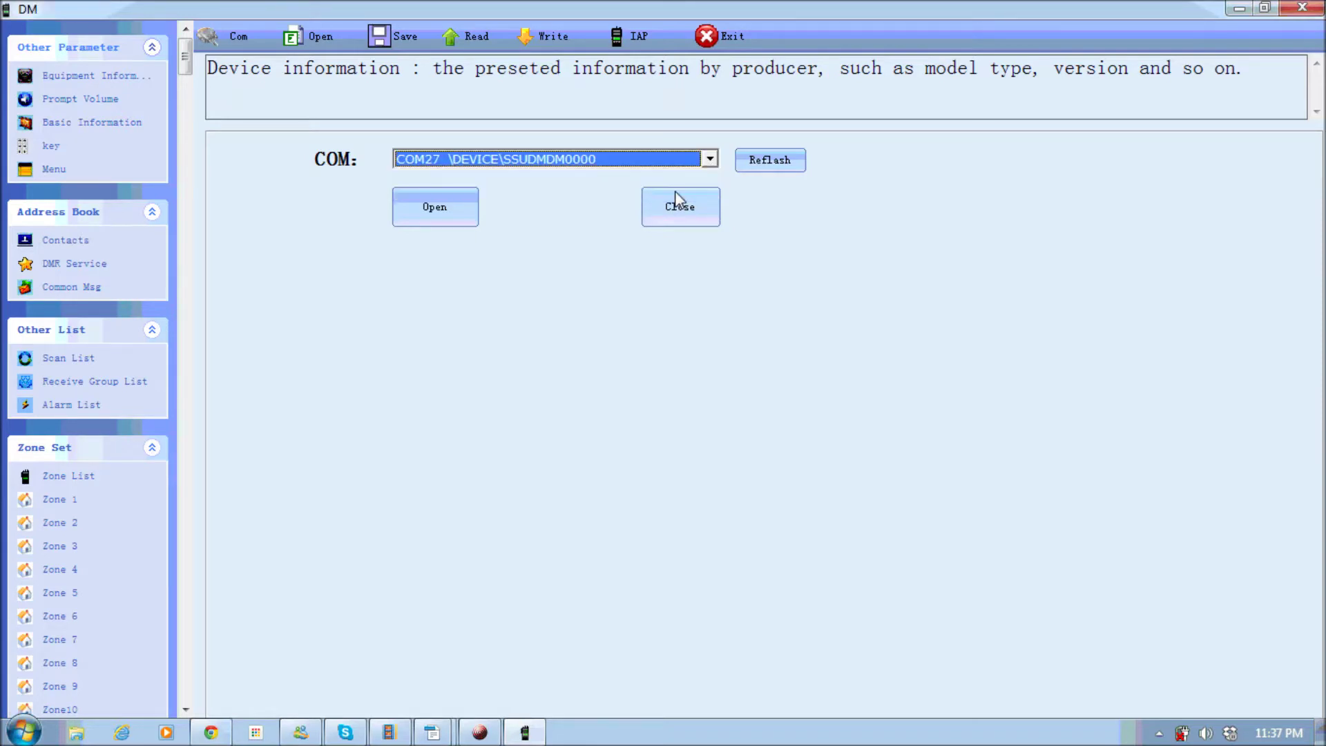
click(762, 166)
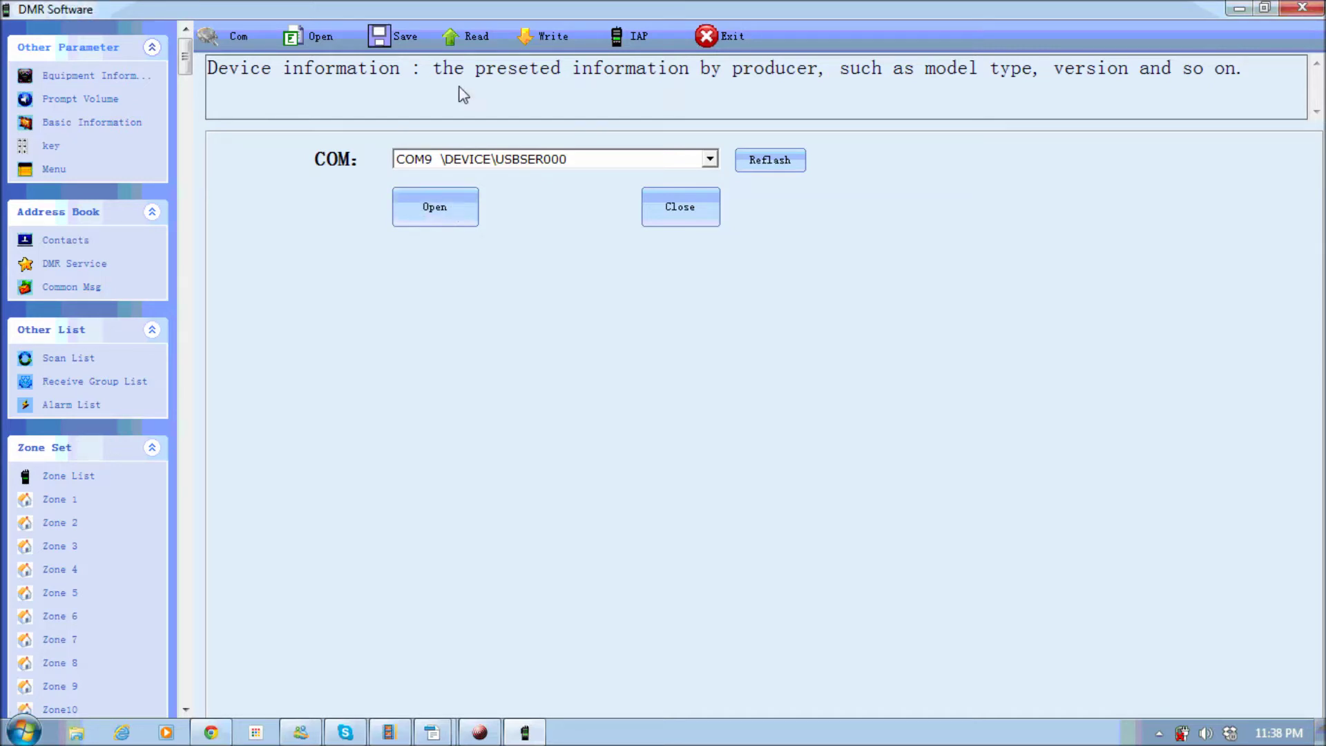
click(482, 47)
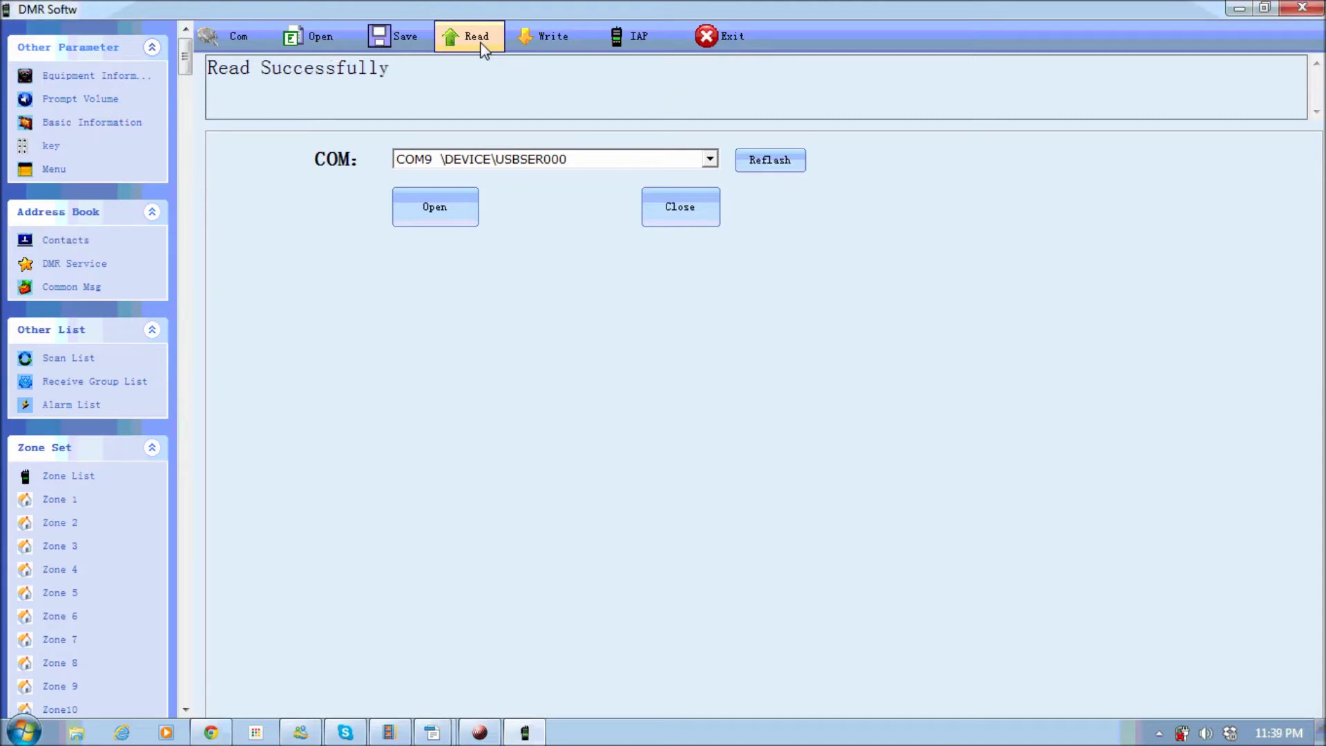
Step: Review the read Equipment Information (Series ID DM-800, 400-520 scope), then the Prompt Volume page
click(131, 78)
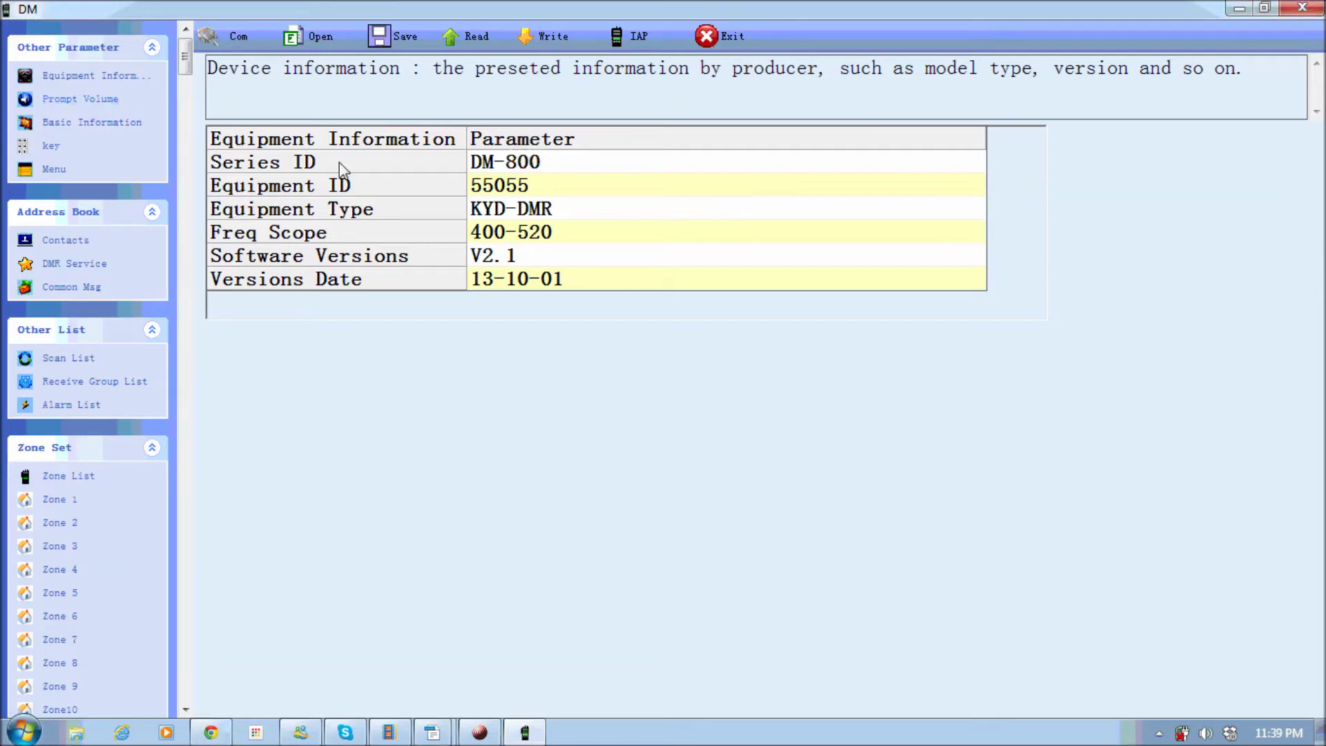
click(86, 101)
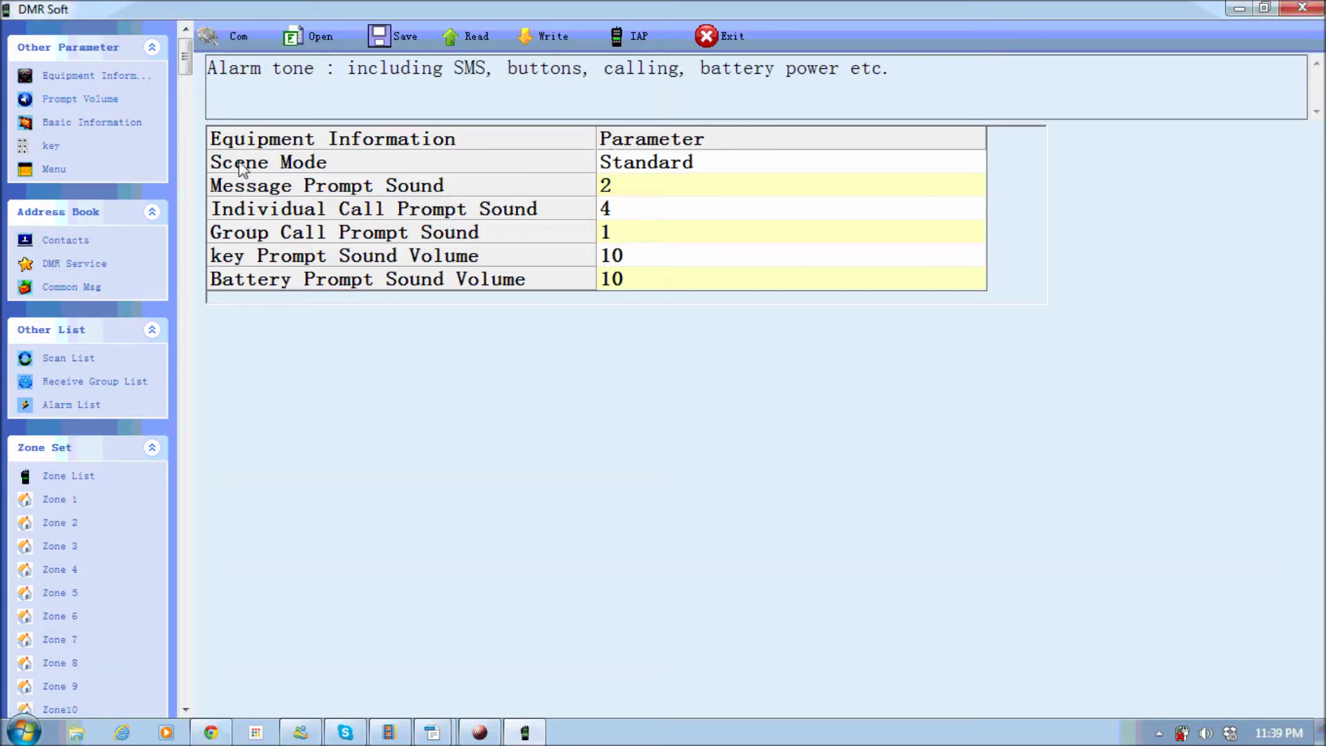
Step: Check Basic Information and the Radio ID explanation, then view the key assignments page
click(126, 125)
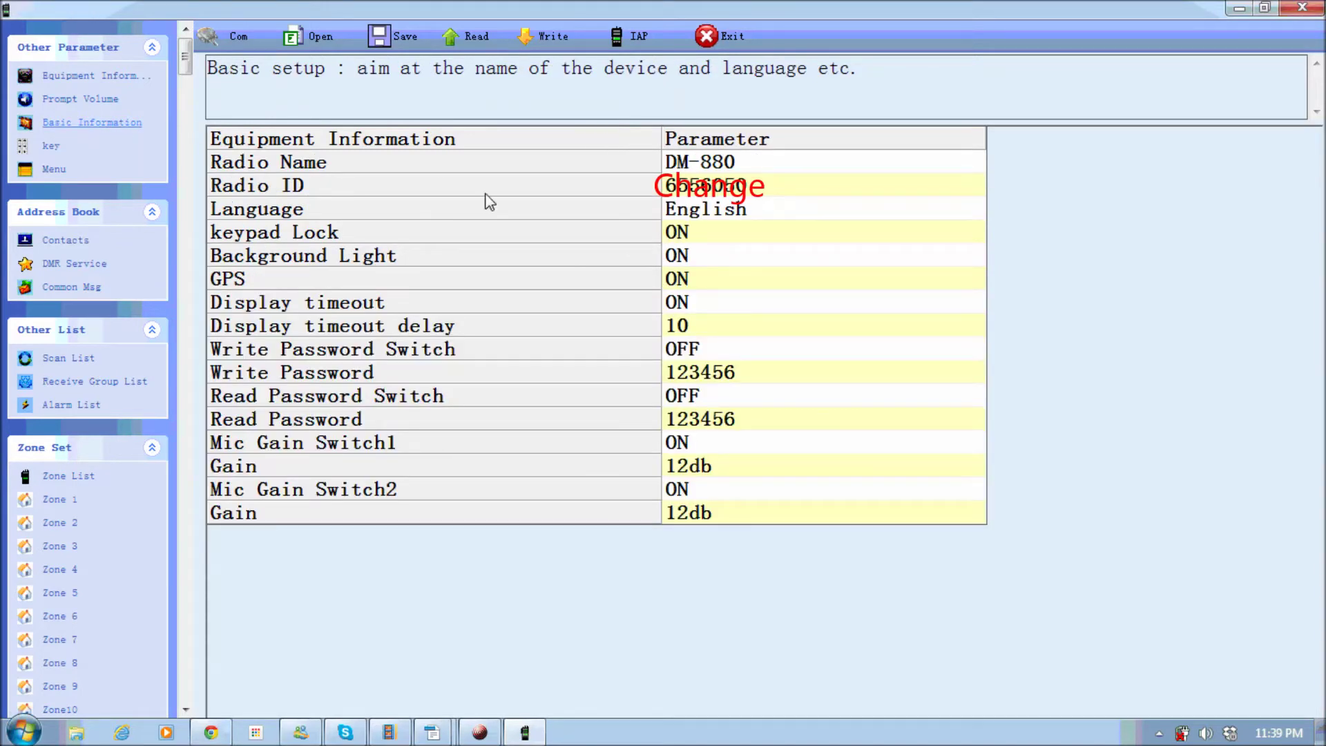
click(704, 187)
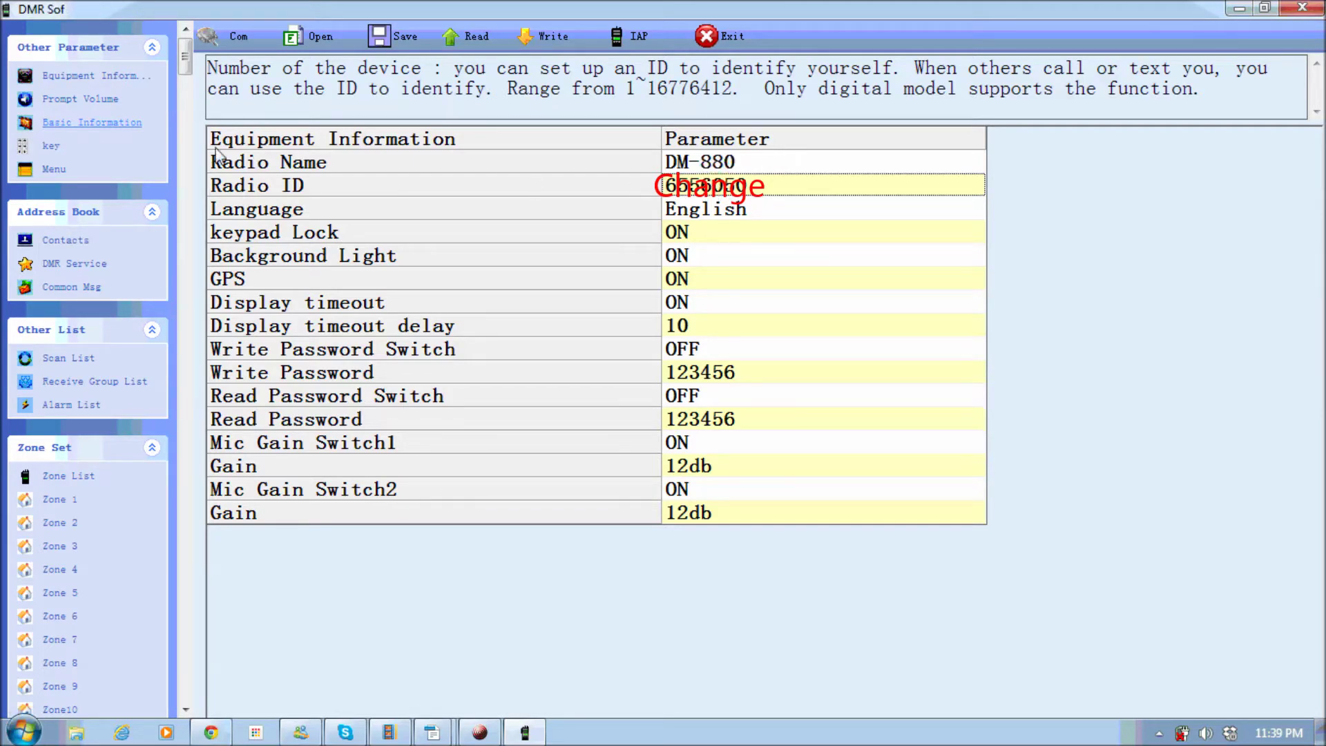
click(53, 146)
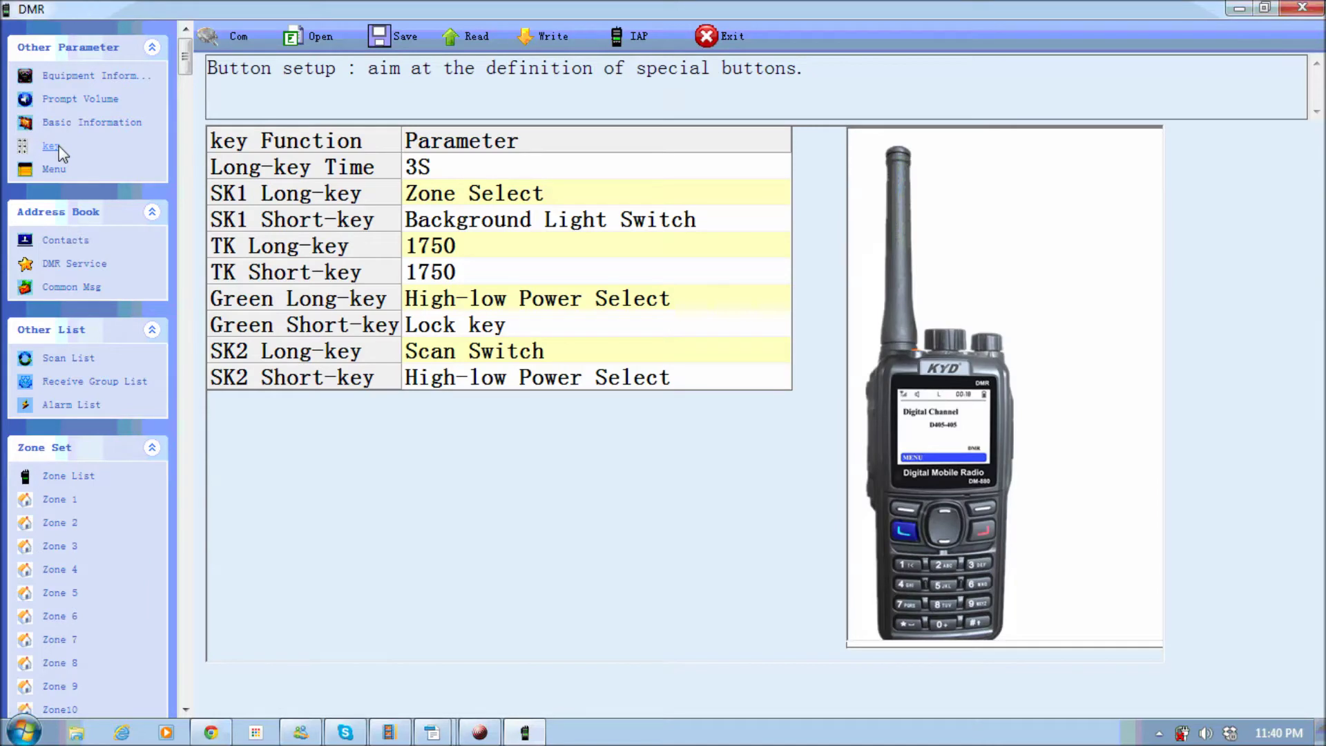
click(424, 169)
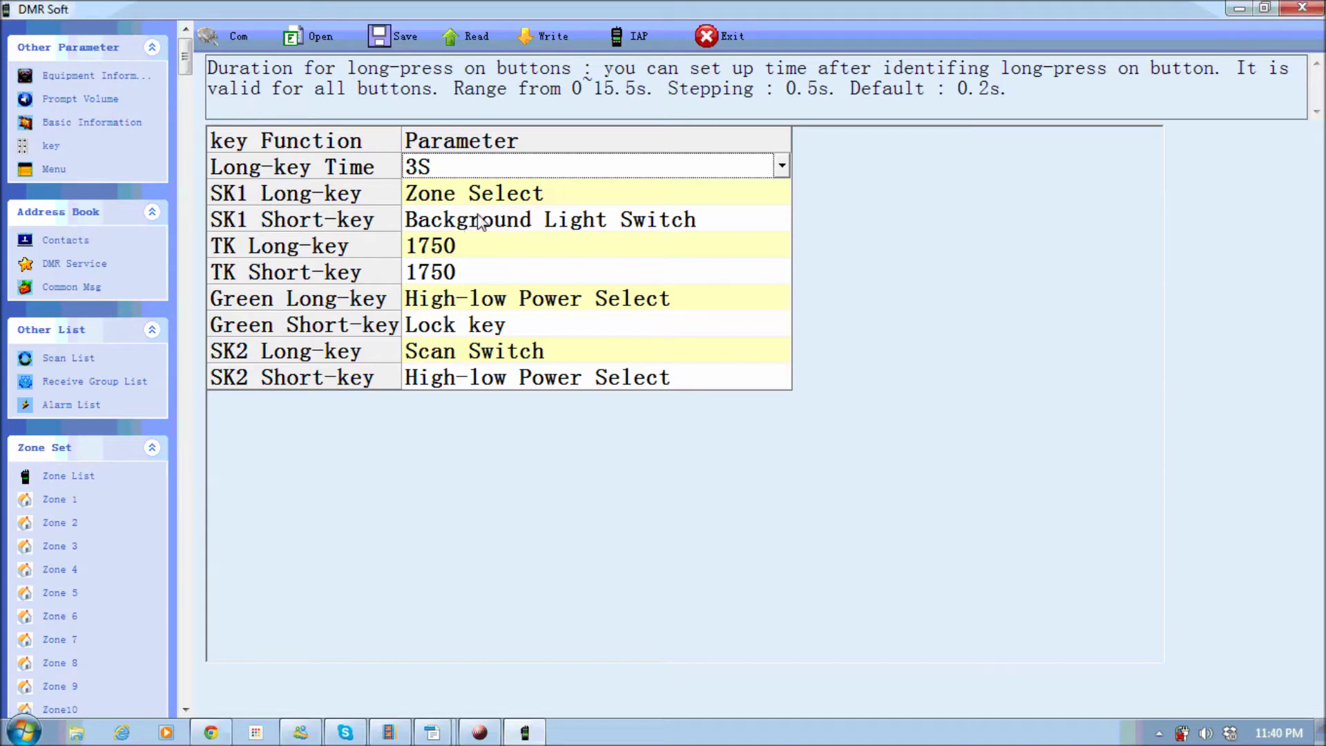
click(781, 166)
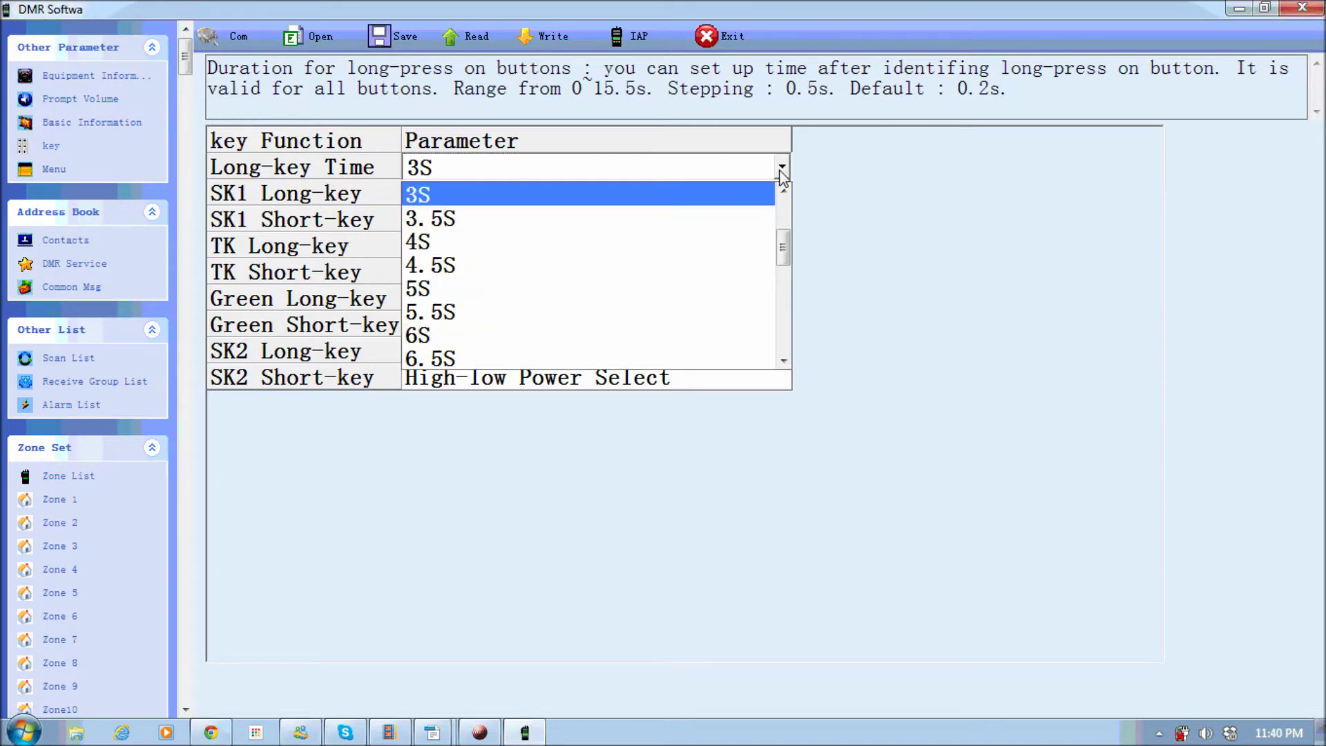
click(781, 168)
click(780, 196)
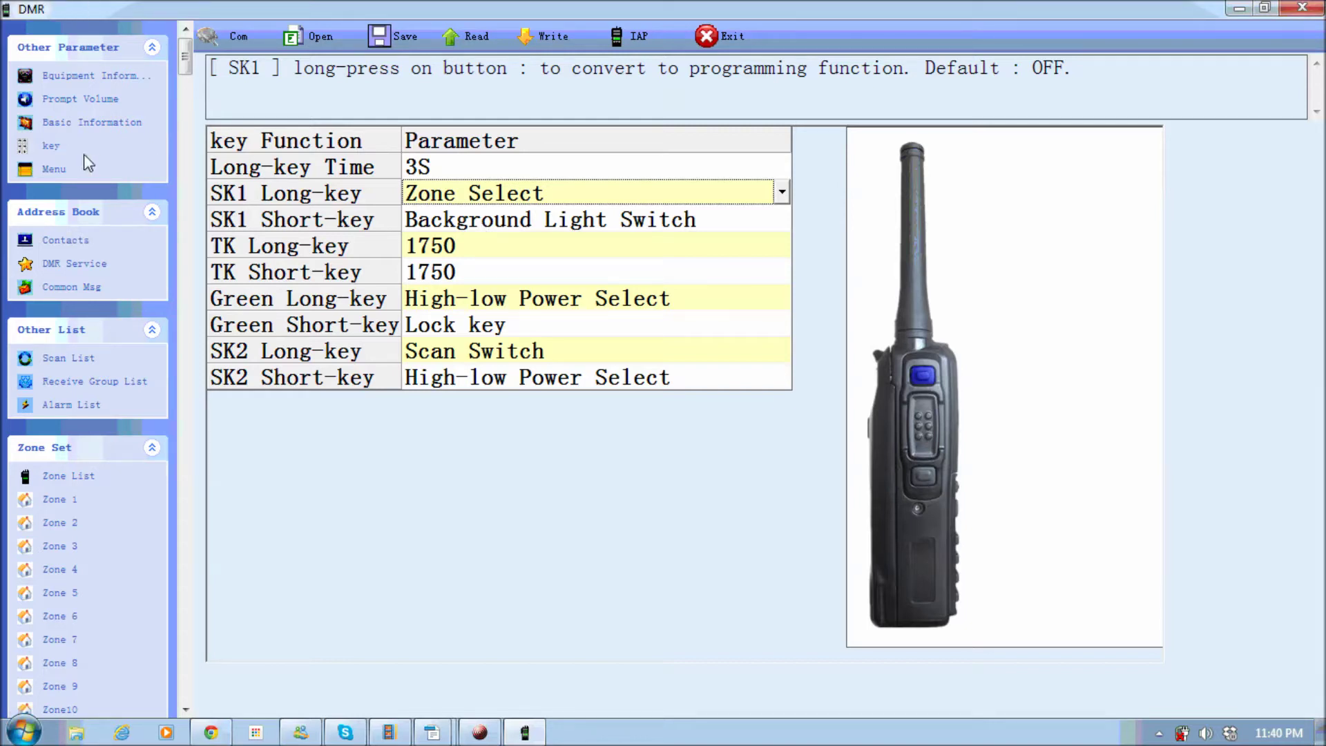
click(58, 147)
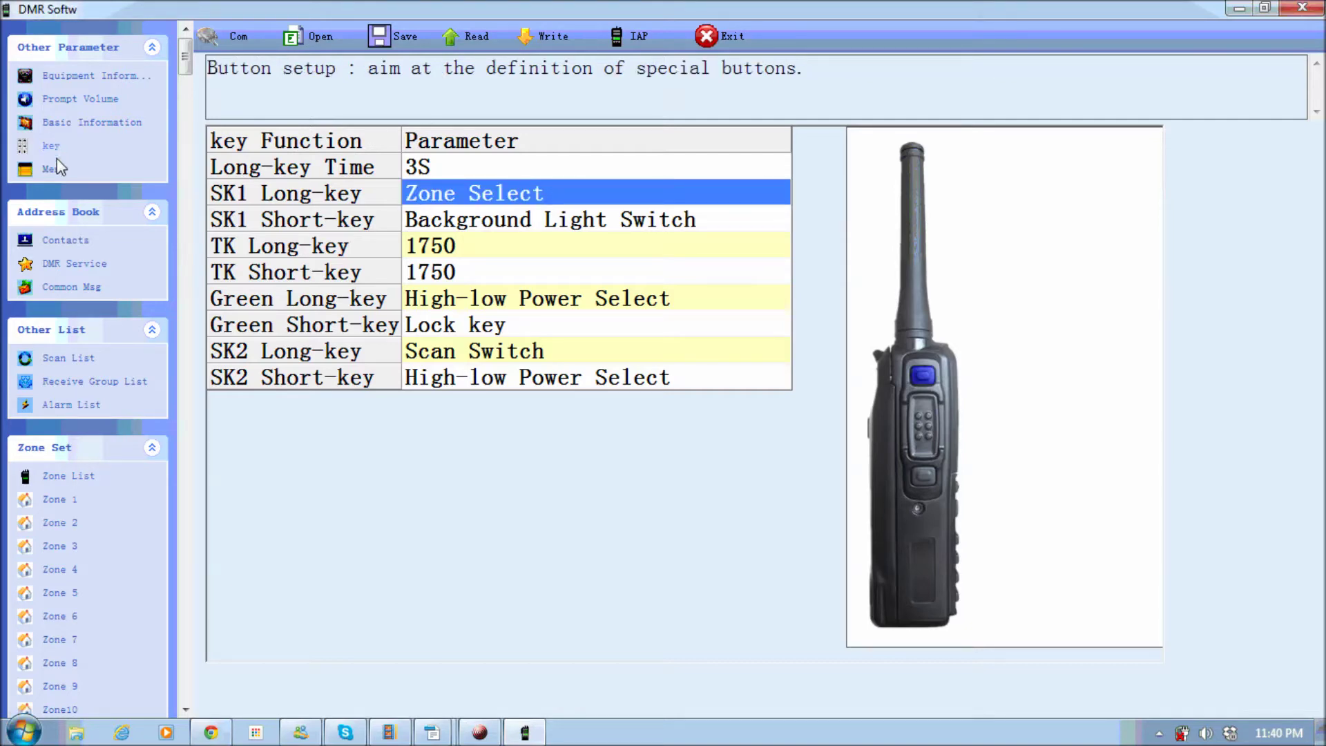
Step: Display the Menu page showing enabled Contacts, Parameter, Zone, Message and Signalling items
click(56, 172)
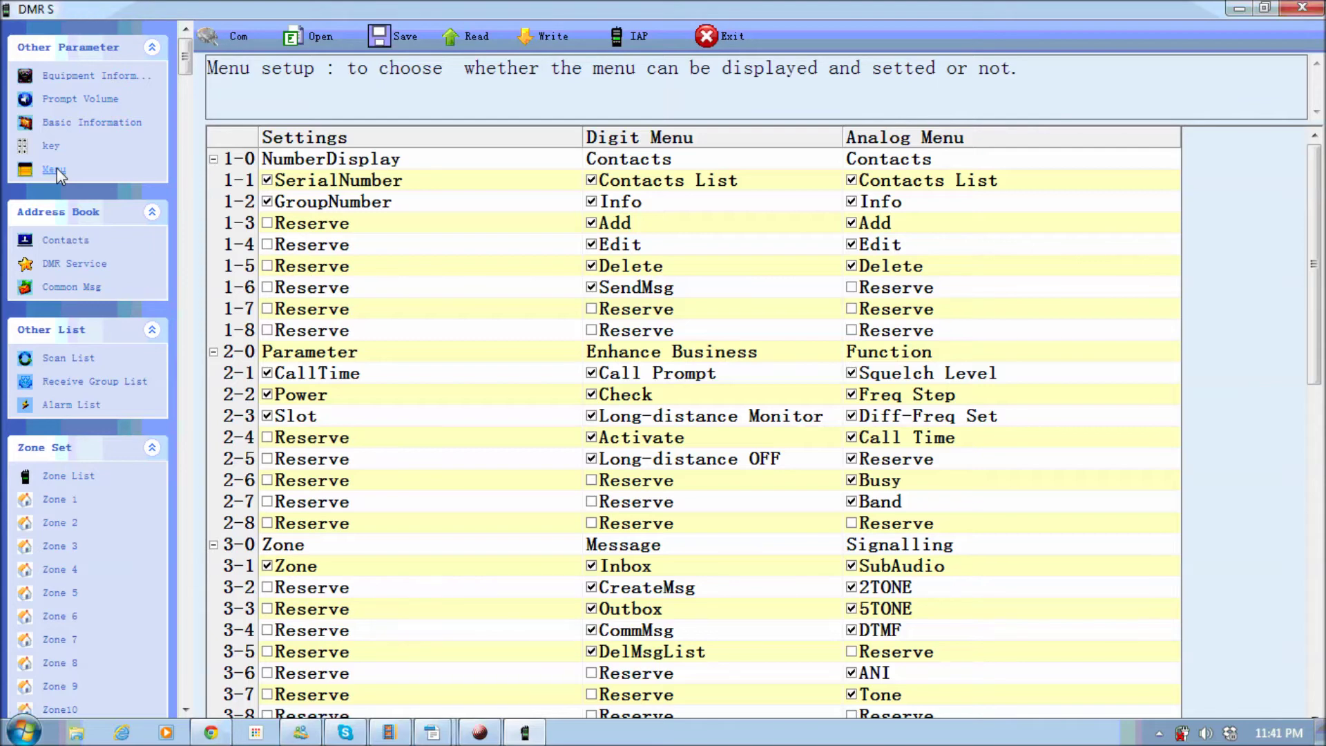
Step: Review the Contacts list, then the DMR service settings (Call Time 1, Wait Time 24, TOT 10)
click(55, 241)
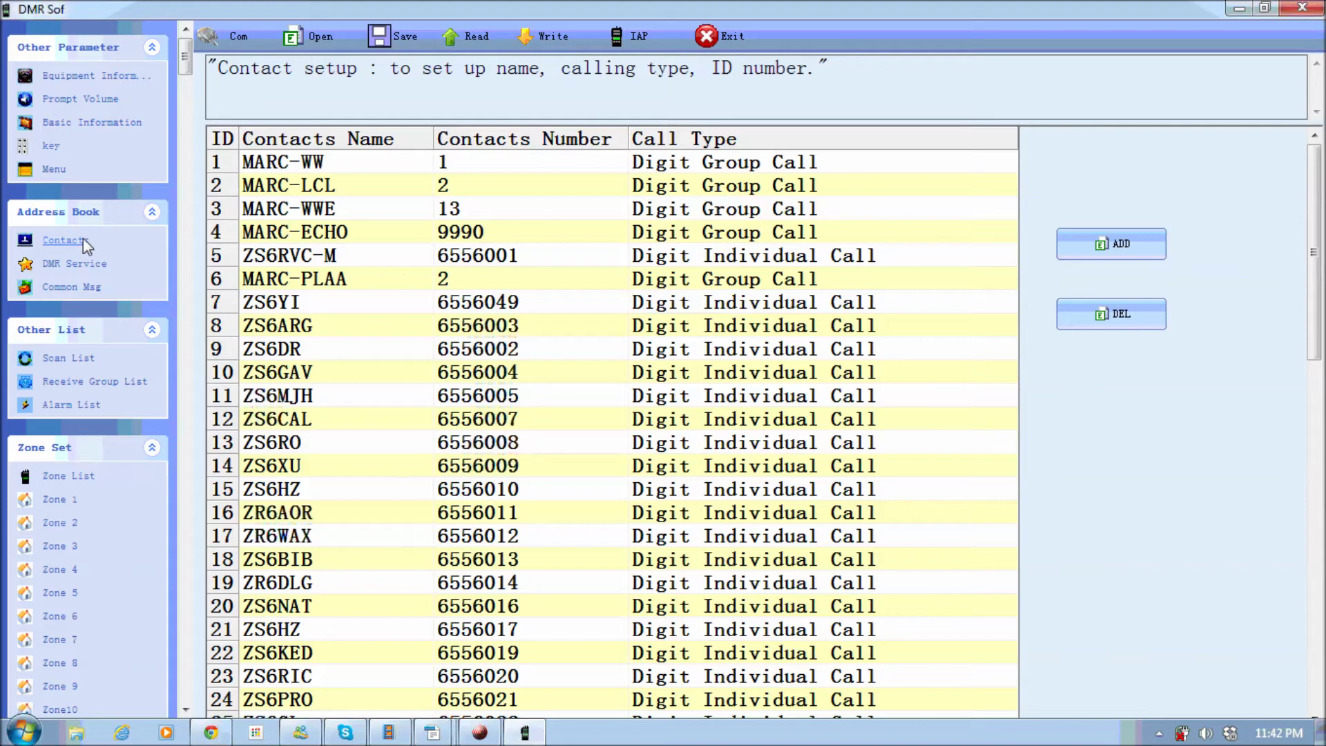
click(89, 263)
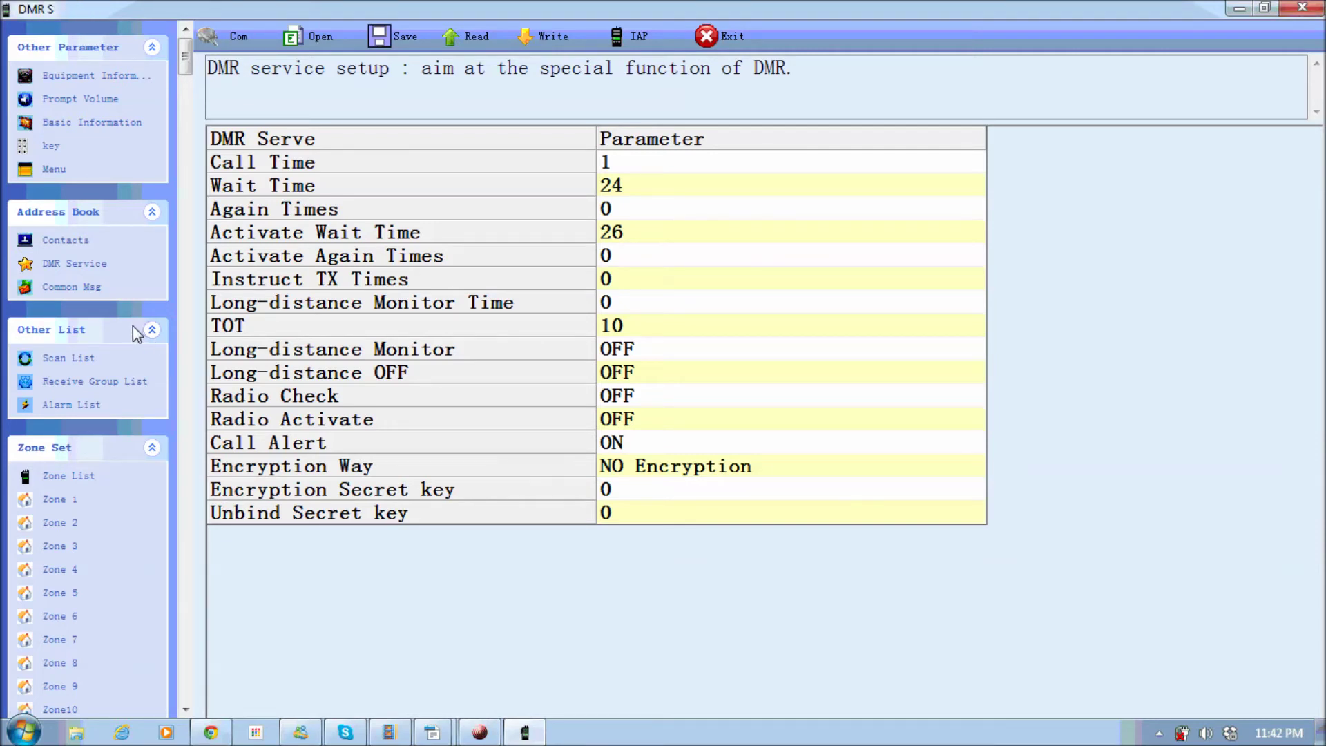
Step: Enter 'I am in meating' as common message 2, then view the scan lists
click(86, 289)
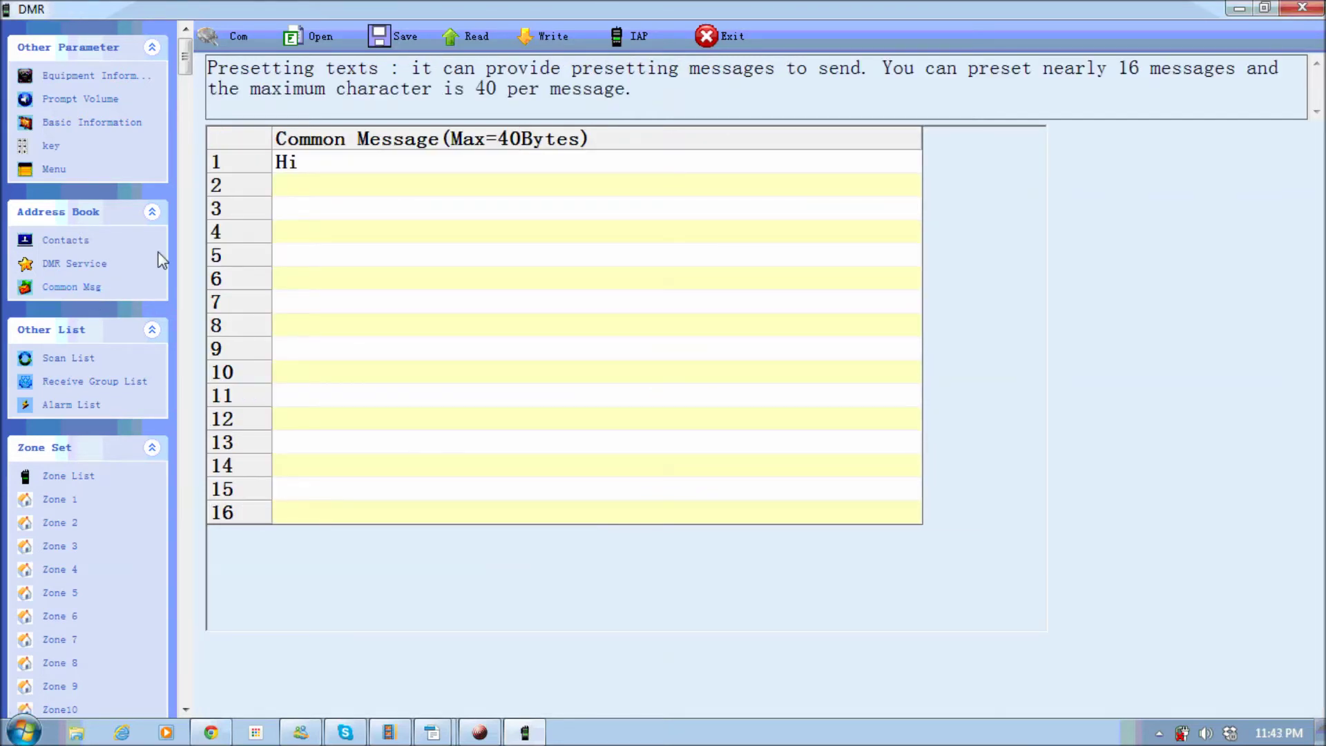
click(305, 185)
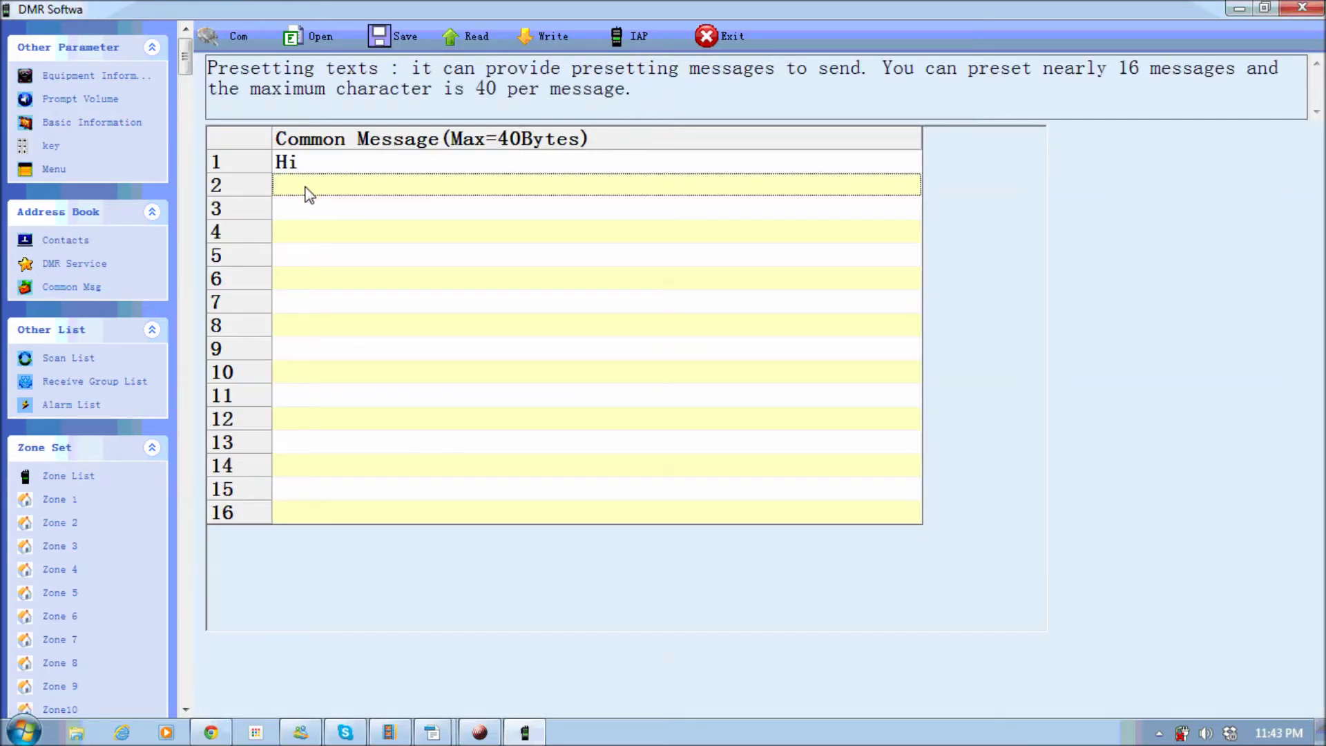
text(I)
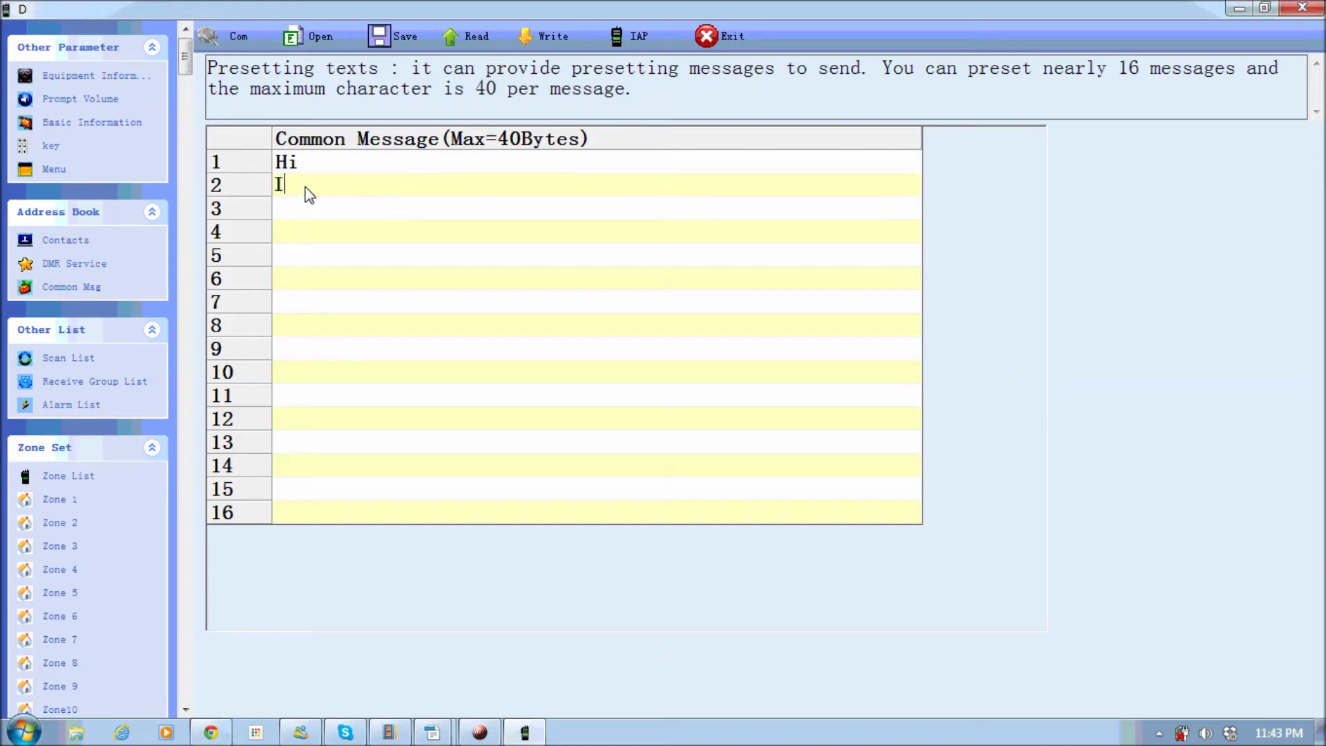
text( am in meating)
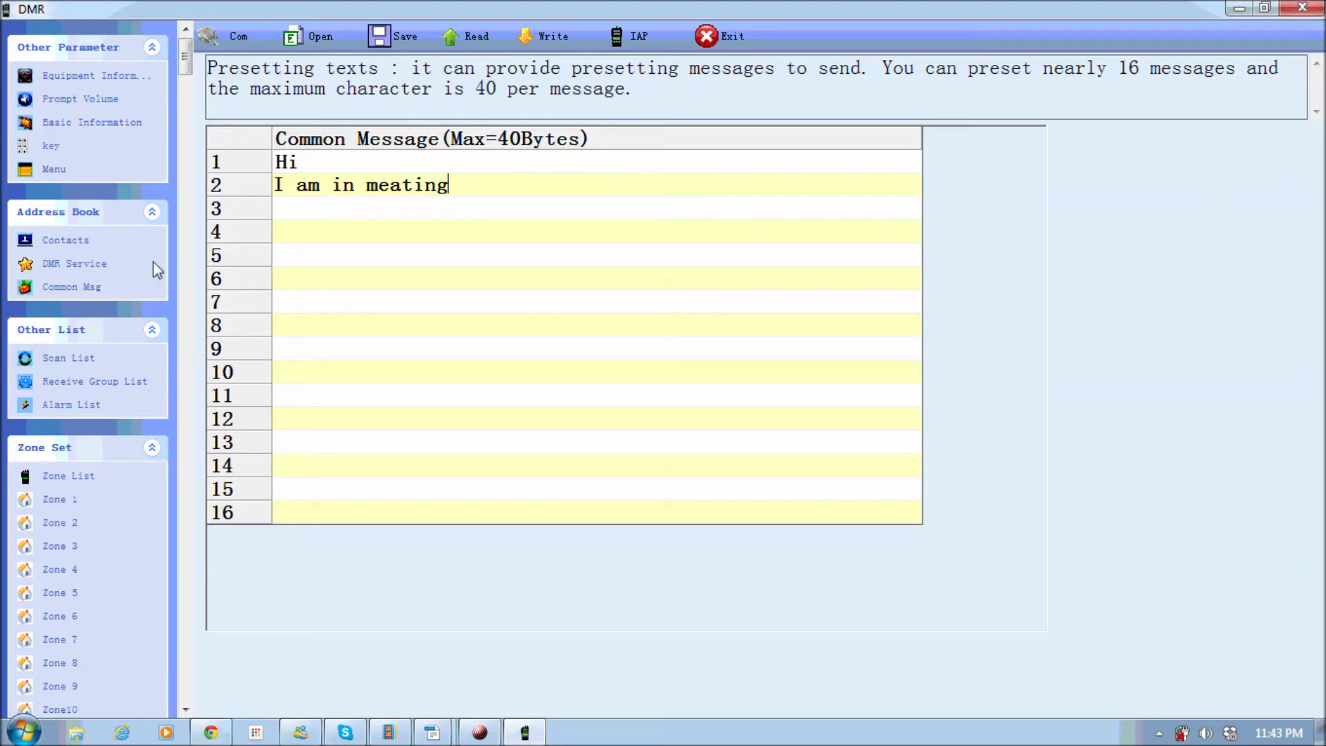
click(304, 211)
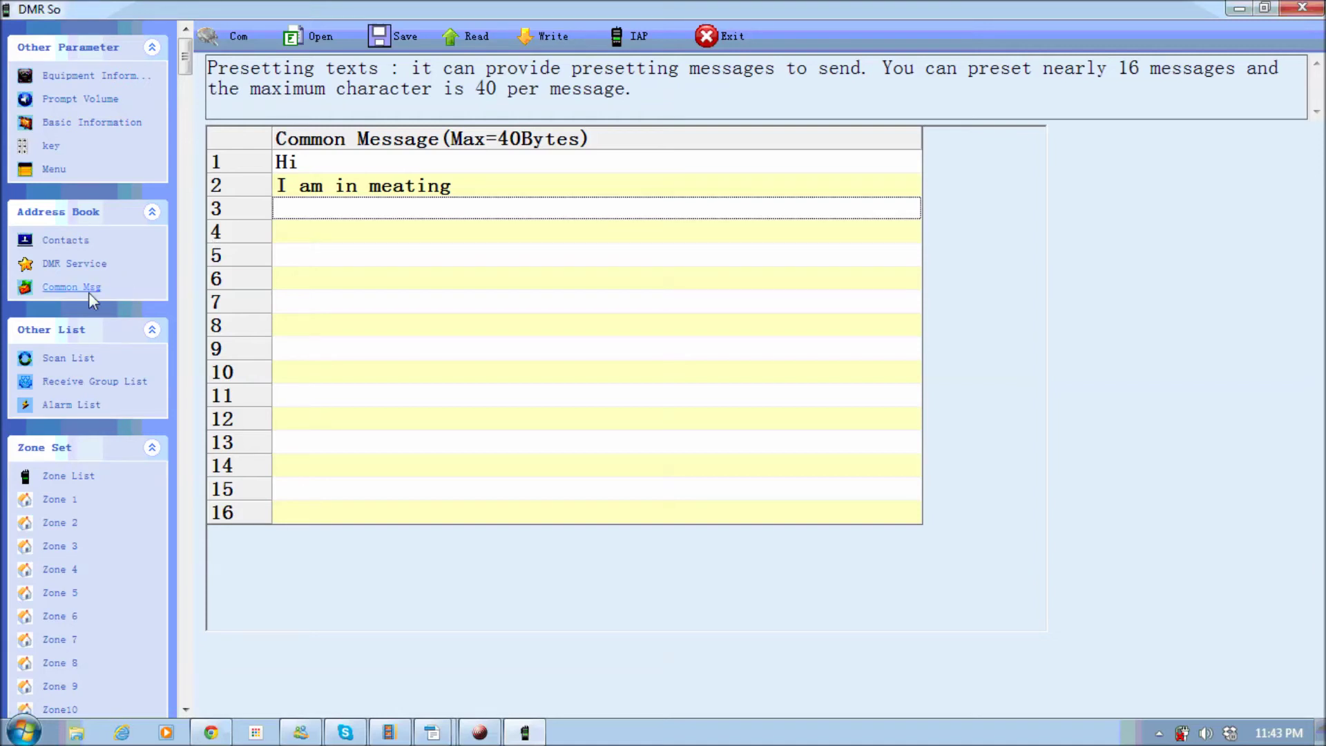
click(85, 356)
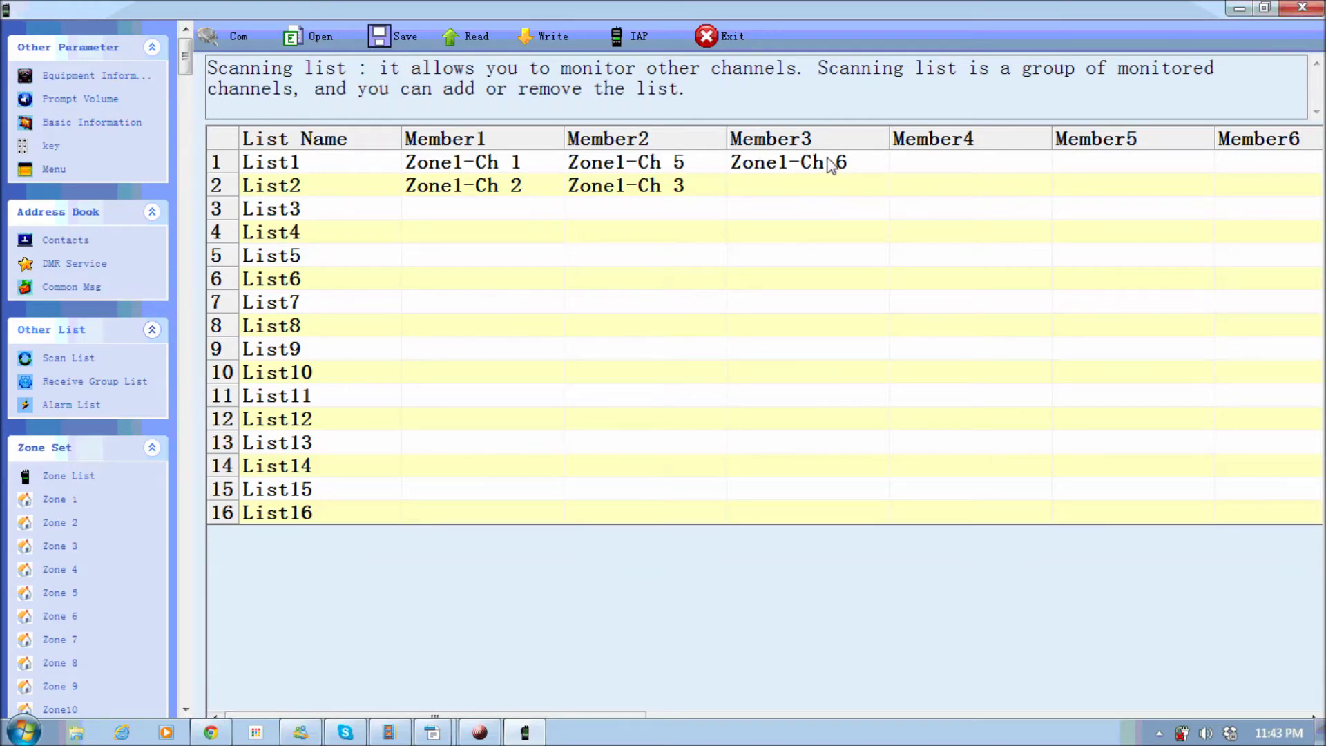
Step: Keep Zone1-Ch 1 as List1's Member1, then view the Receive Group List
click(493, 164)
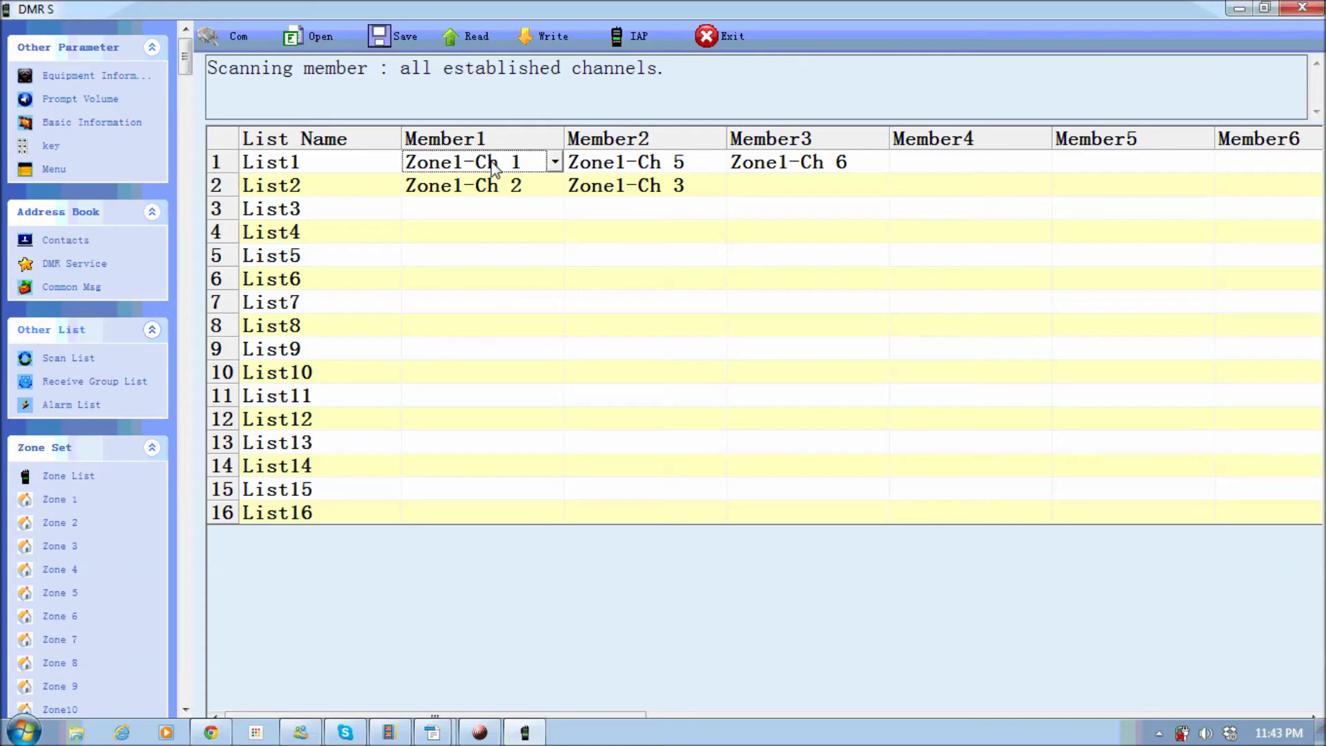
click(554, 163)
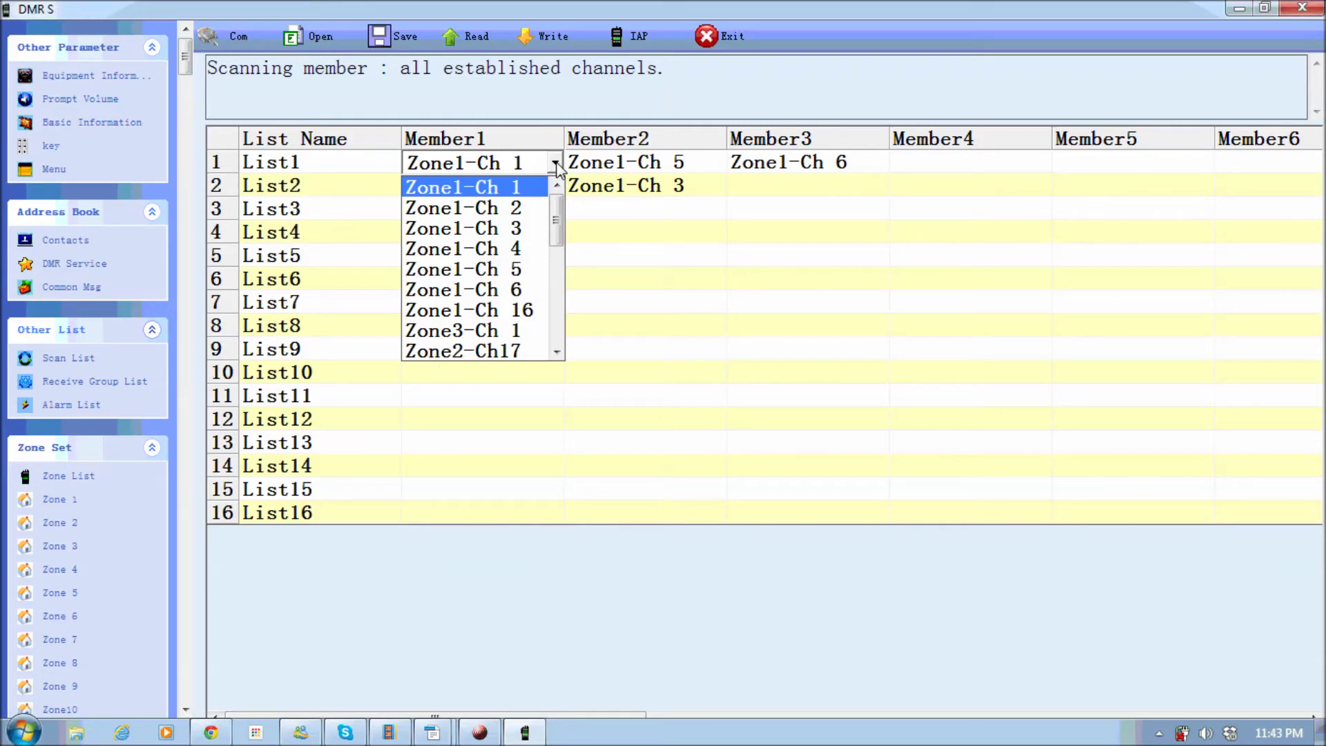
click(556, 164)
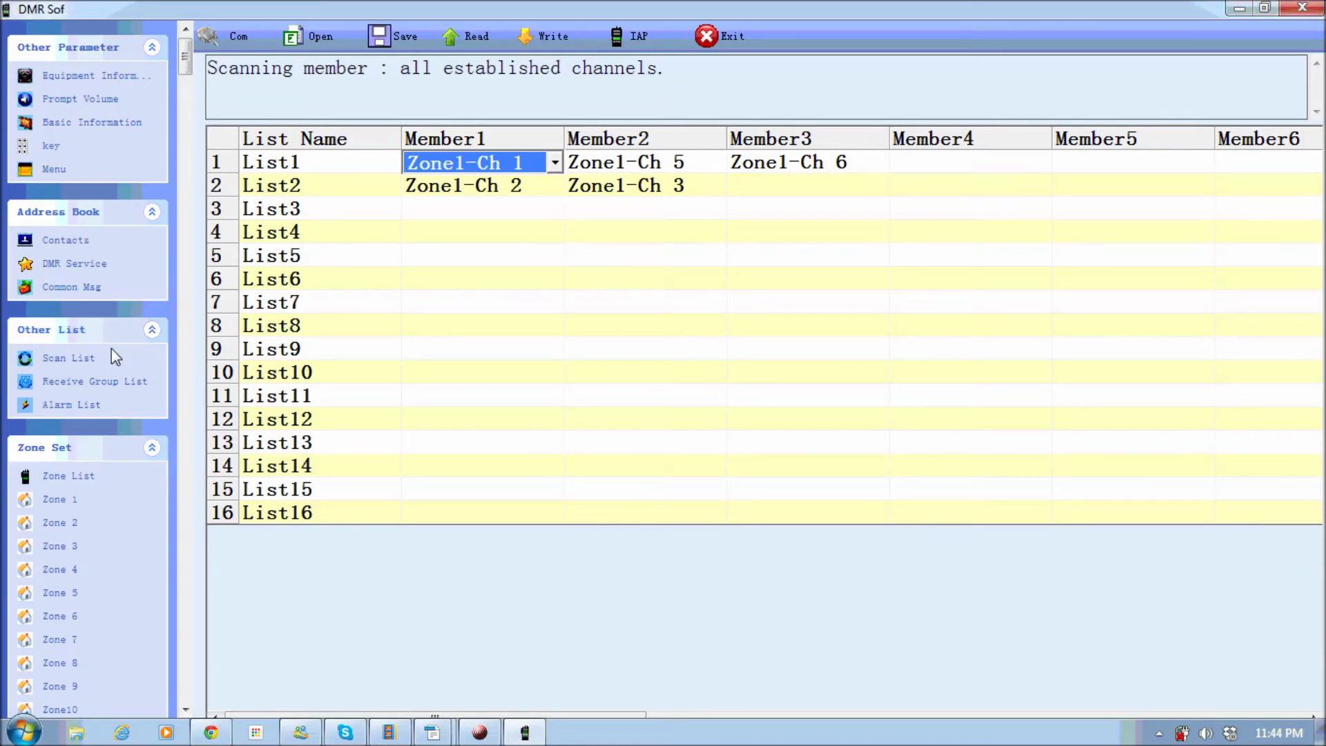
click(116, 381)
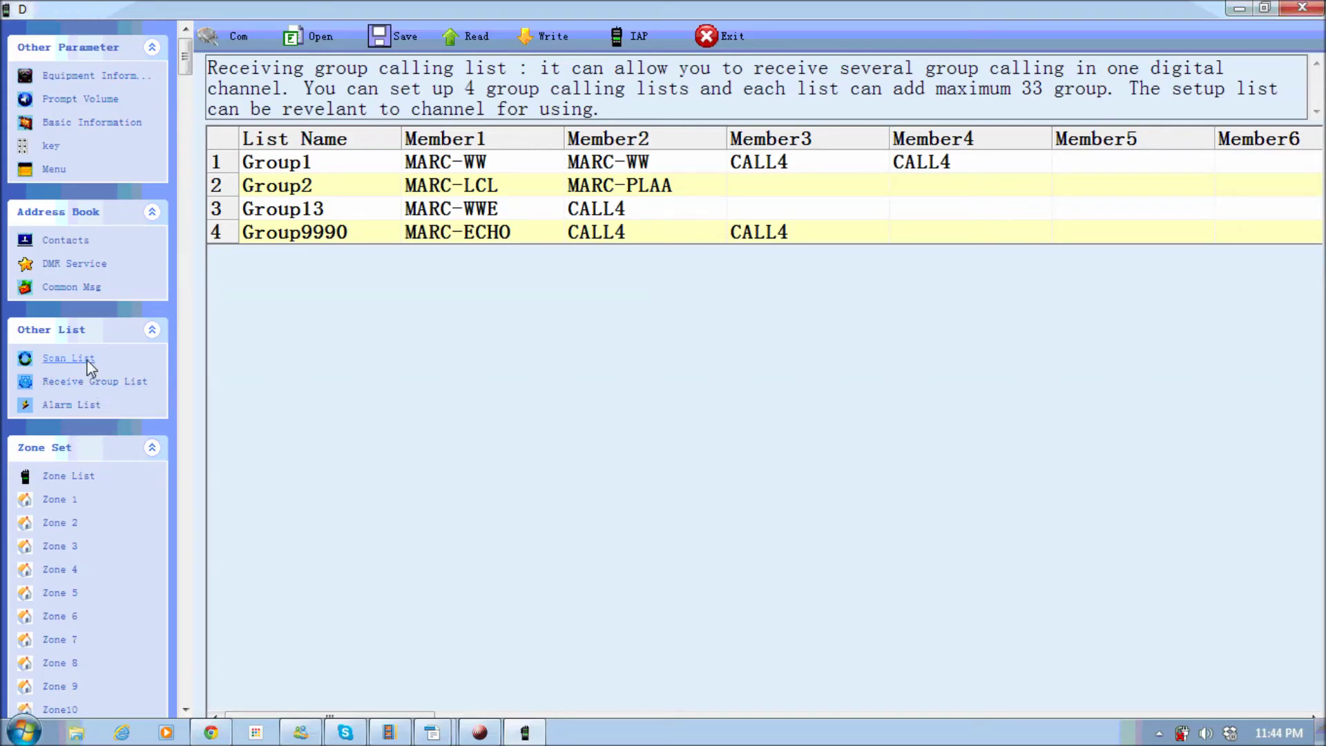
Step: Step through Scan List and Receive Group List to the Alarm List page
click(69, 359)
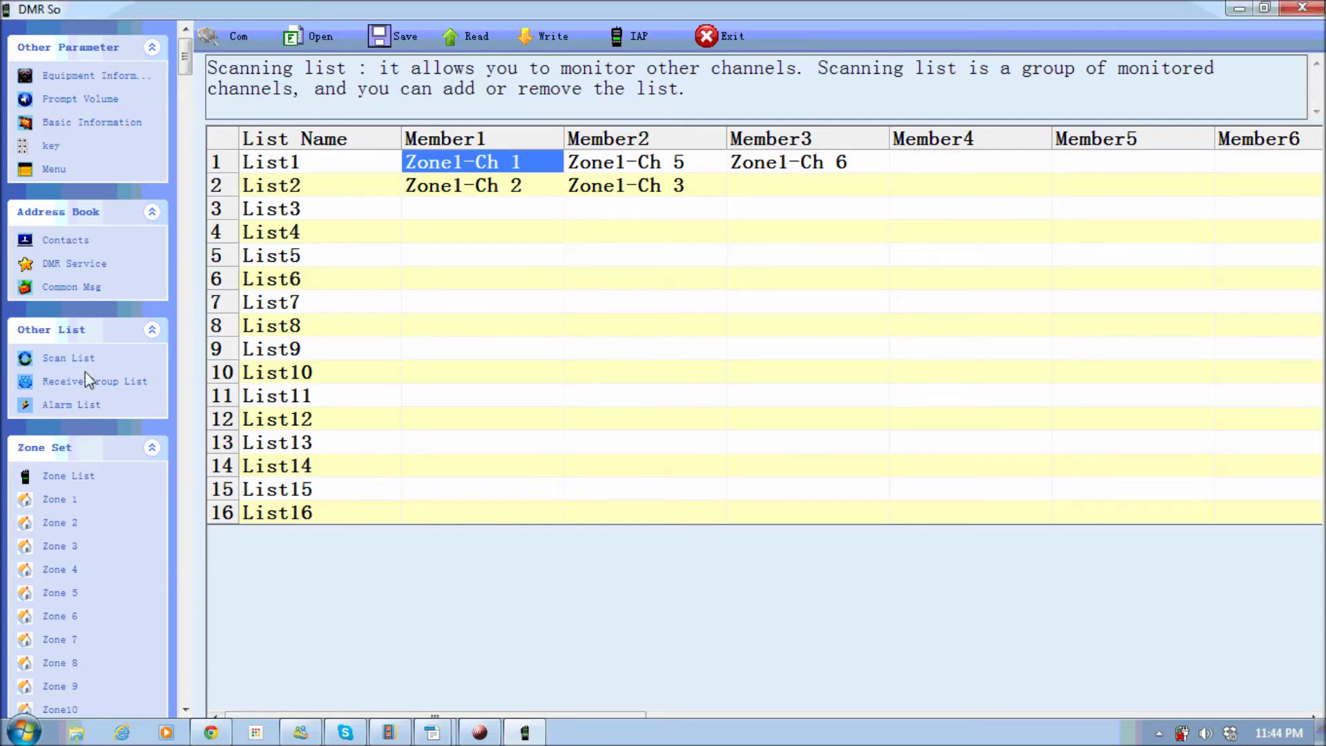
click(85, 380)
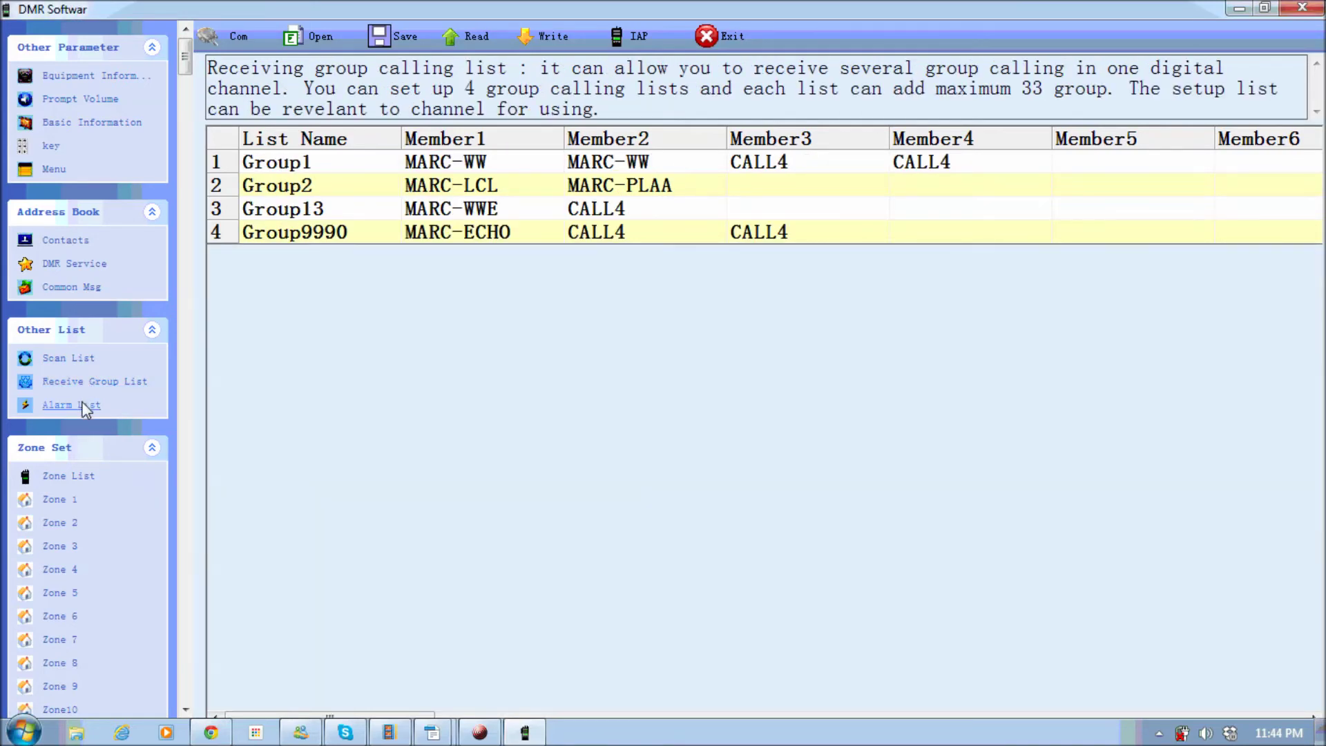
click(85, 406)
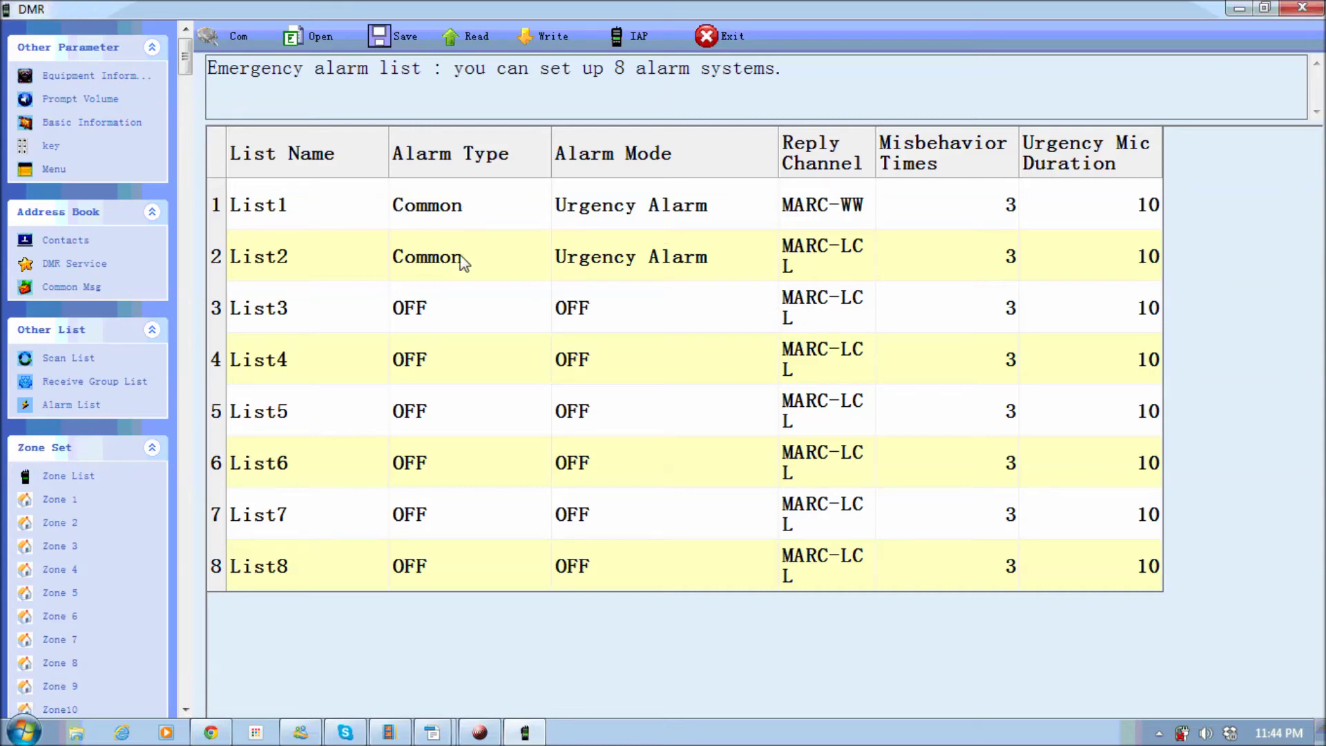
Step: Reselect Common as List1's alarm type
click(489, 211)
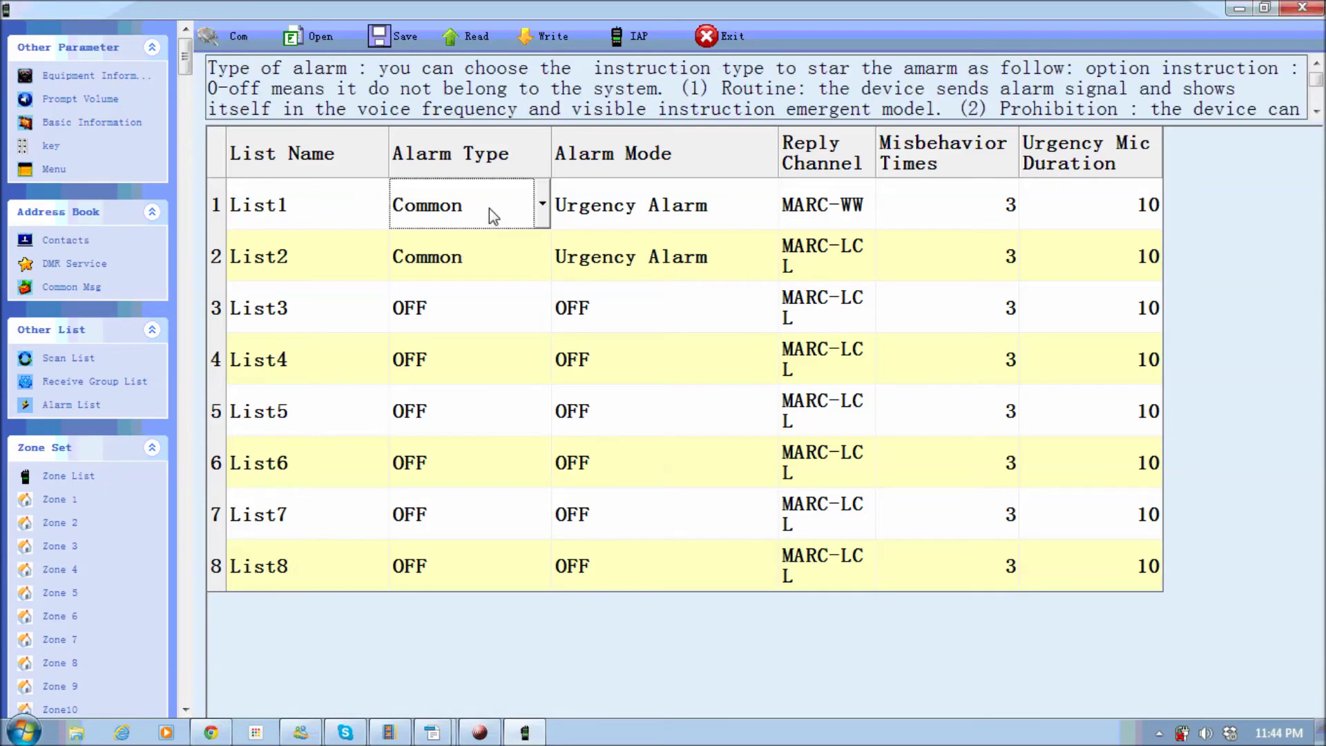
click(542, 206)
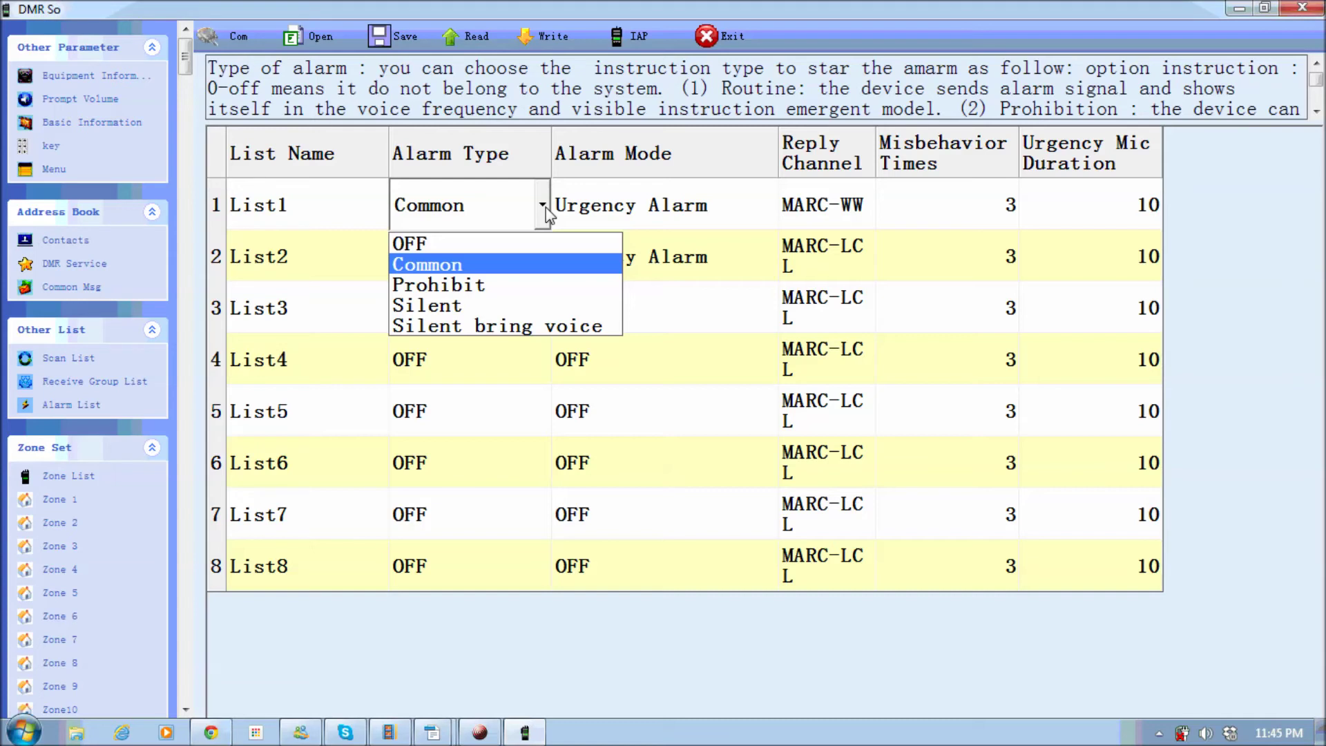
click(545, 206)
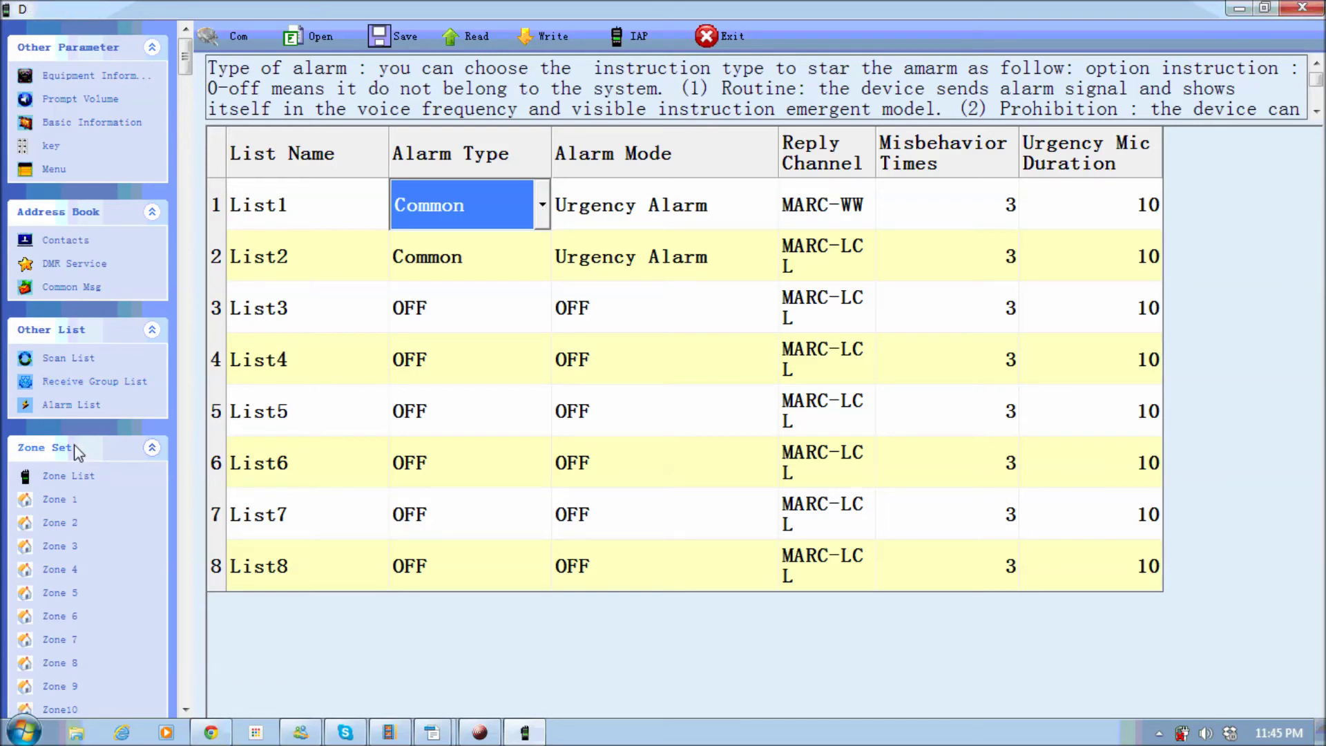
Step: Review the DMR, Analog and Simplex zone names, then view Zone 1's and Zone 2's channels
click(85, 476)
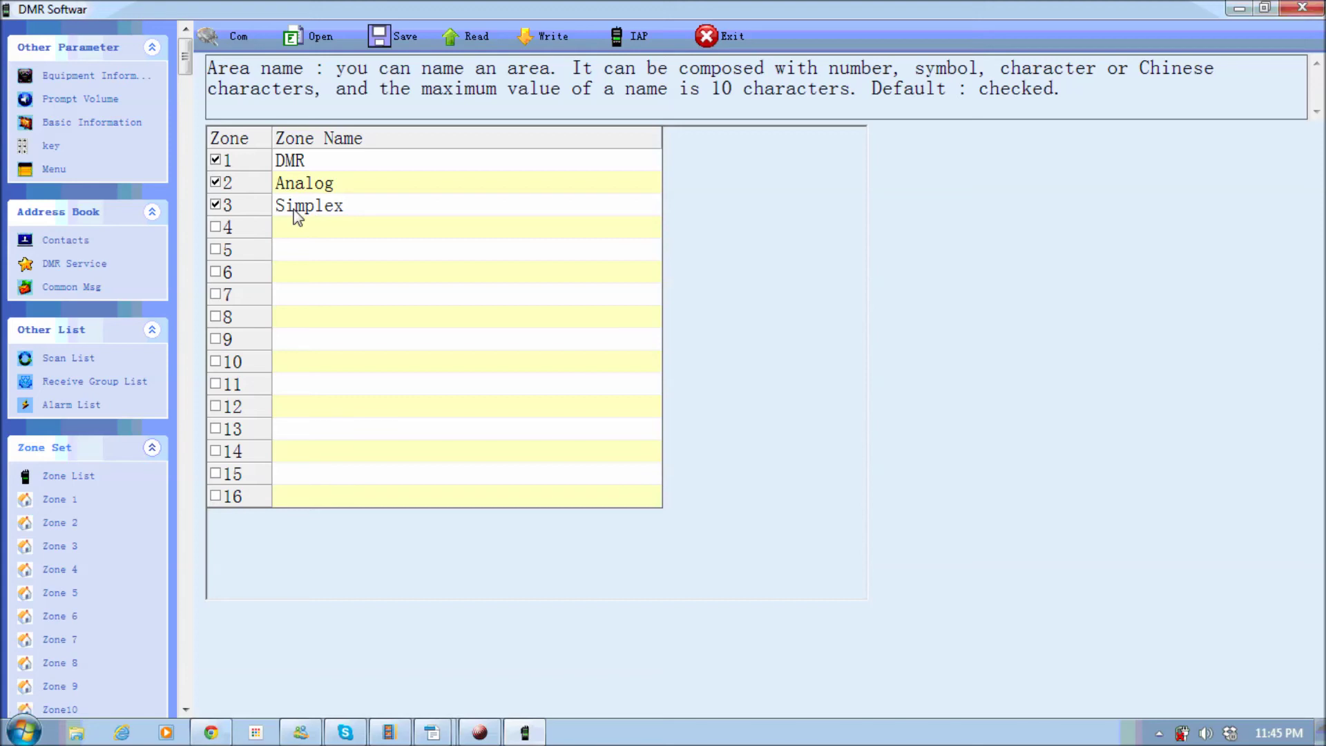
click(72, 497)
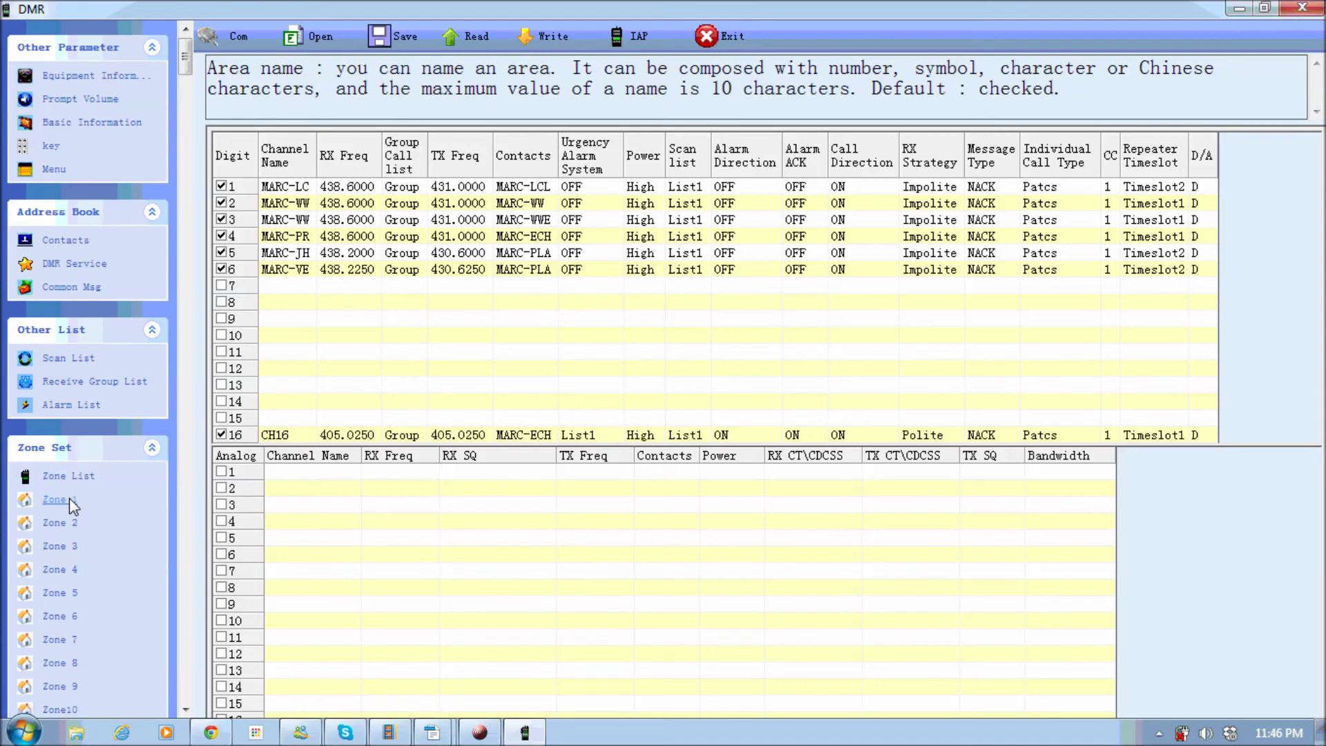
click(61, 522)
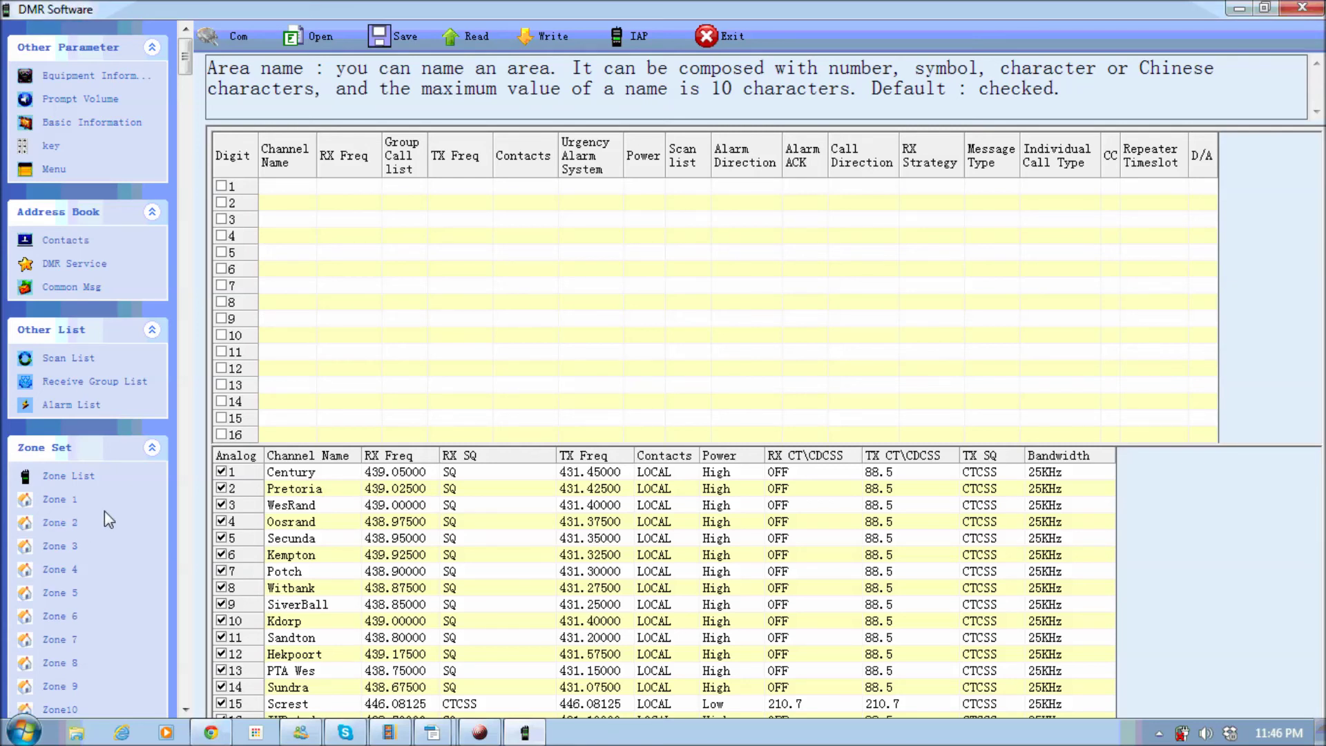
Step: View Zone 3's channels, then Zone 4's empty digital and analog channel tables
click(59, 546)
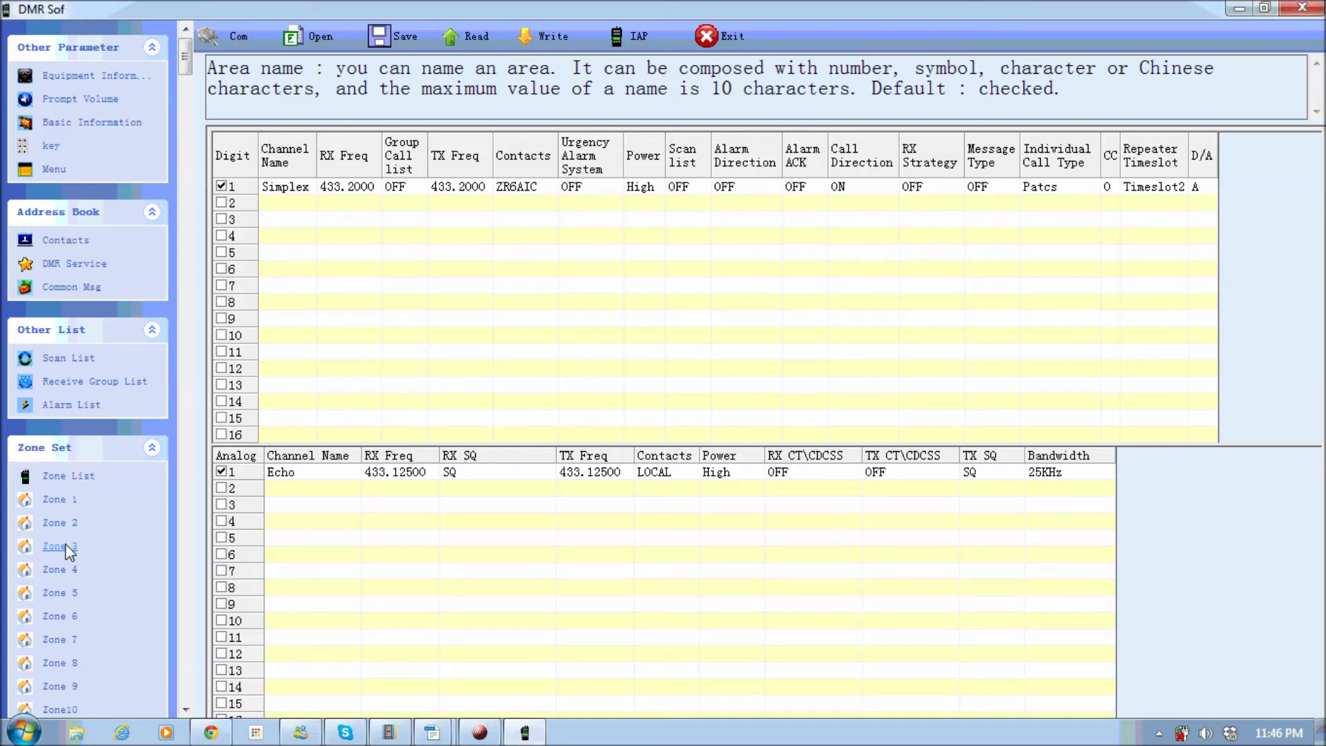
click(65, 570)
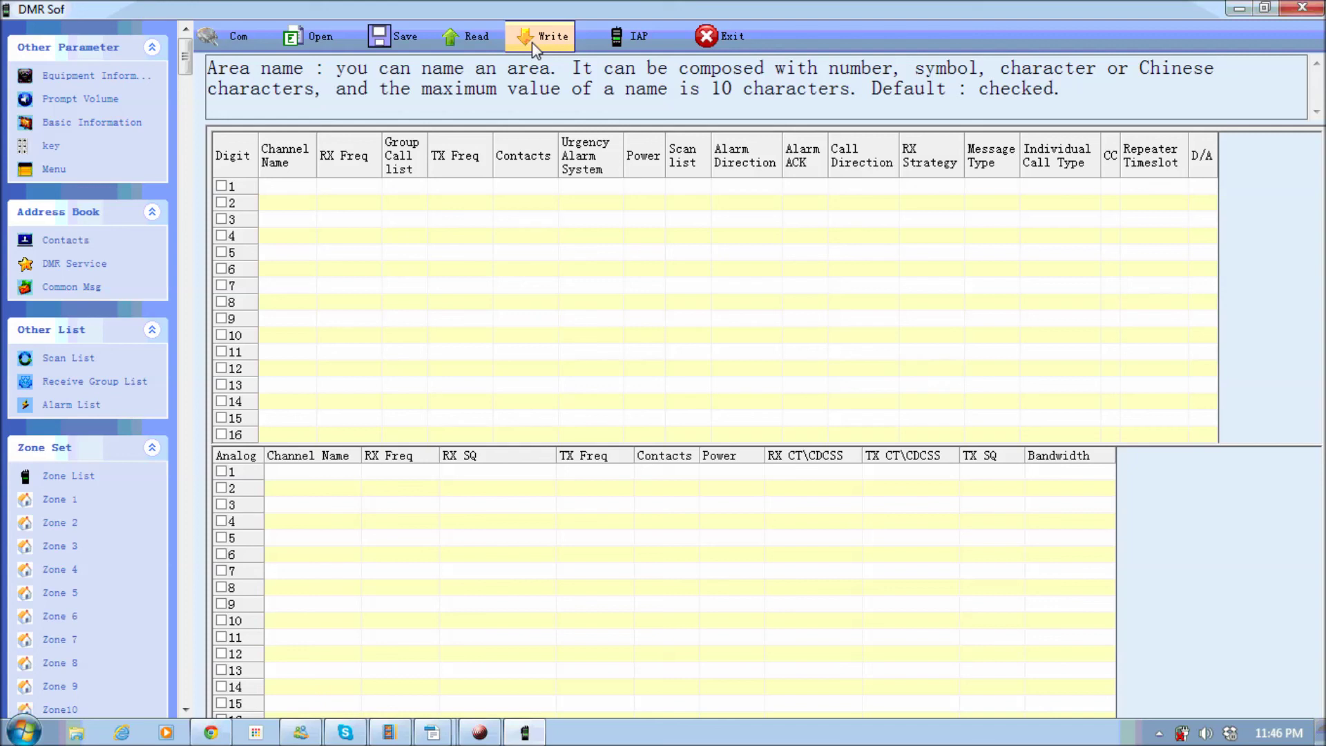
Step: Write the full DM-880 configuration to the radio until 'Write Successfully' appears
click(532, 43)
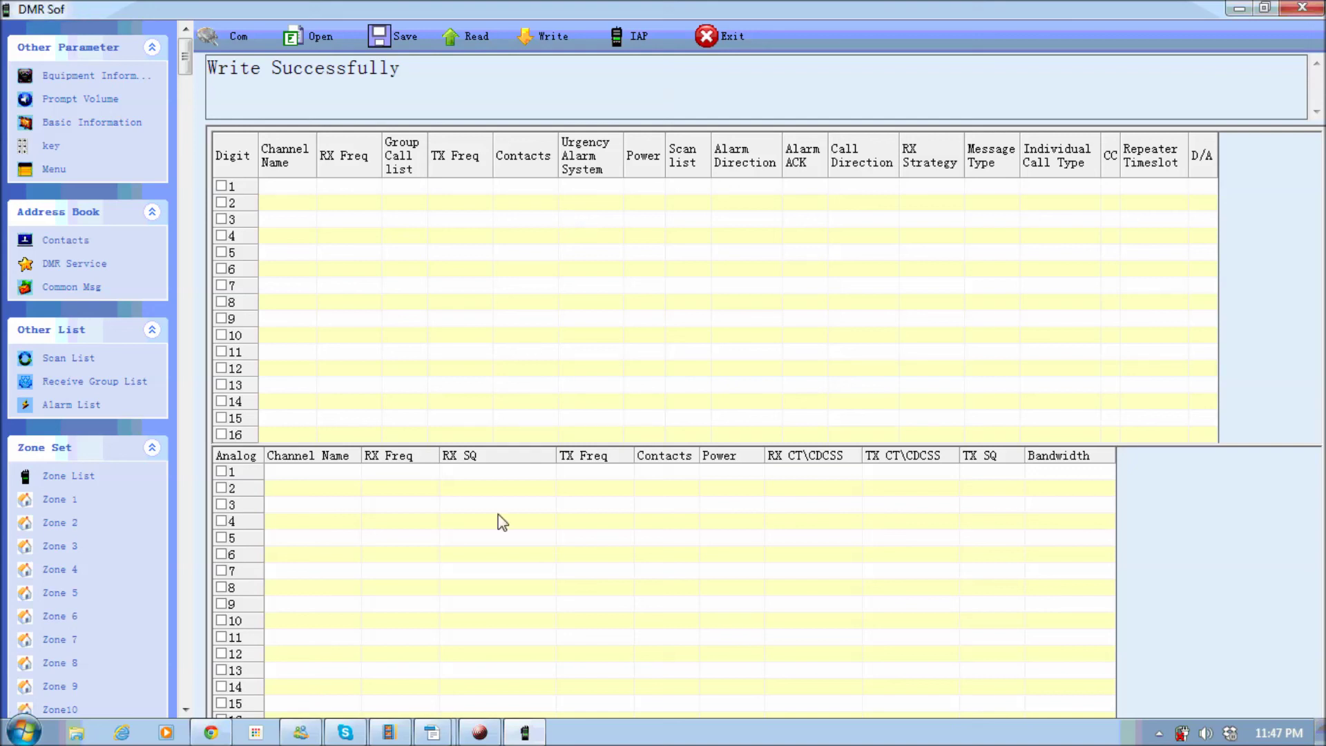
mouse_move(487, 735)
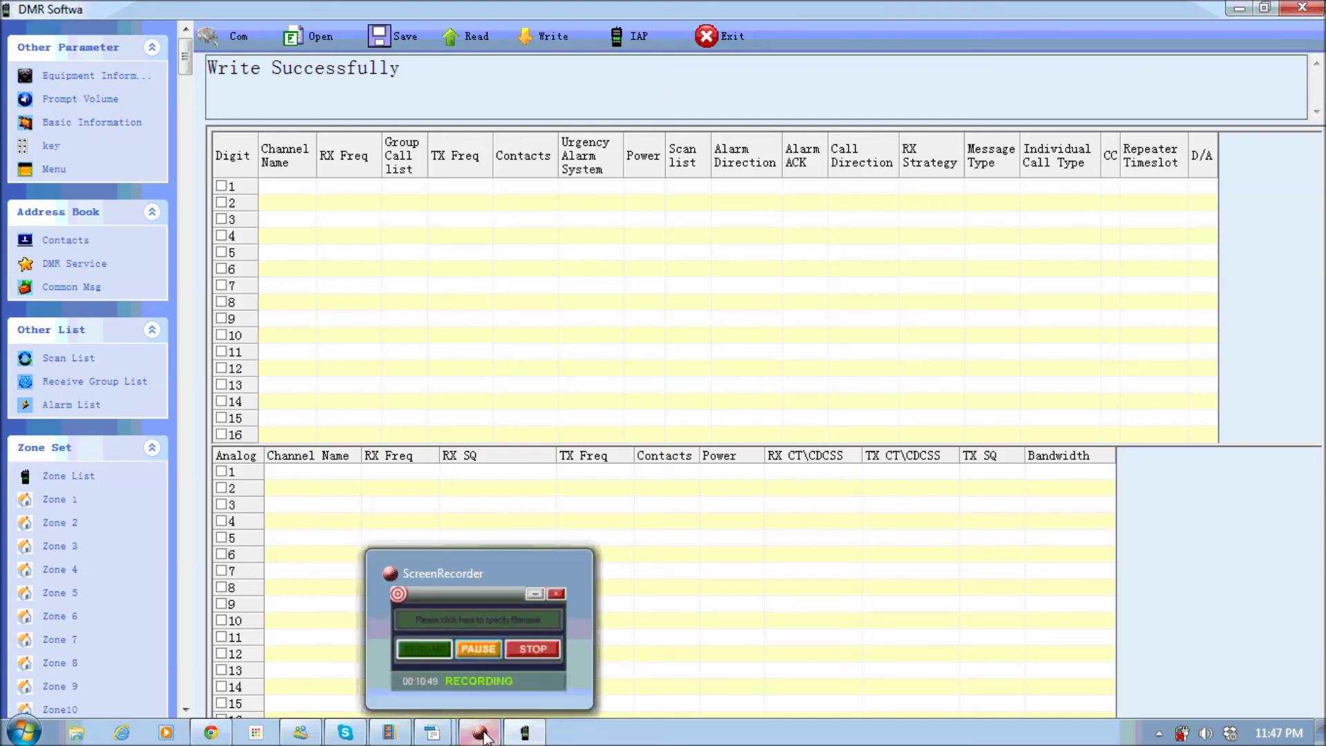